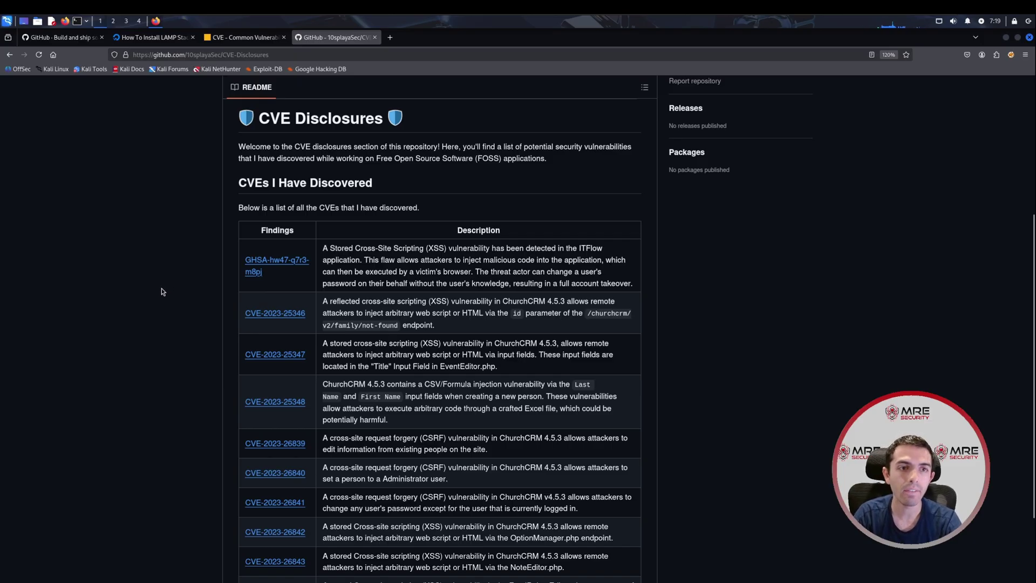
# Read the CVE-2023-25346 ChurchCRM reflected XSS README, then return to the GitHub home tab
pyautogui.scroll(-5, 210, 287)
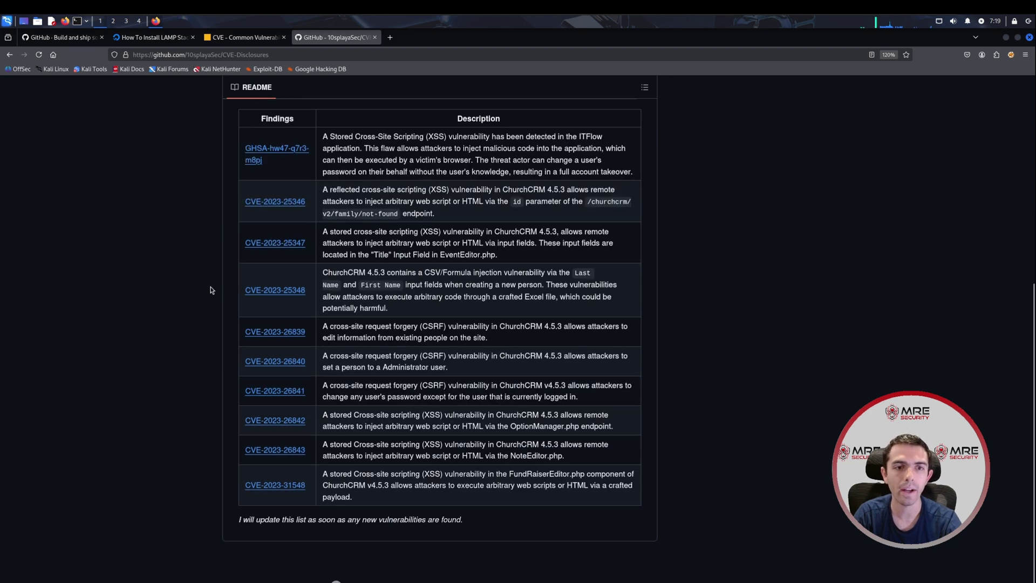
pyautogui.scroll(6, 214, 285)
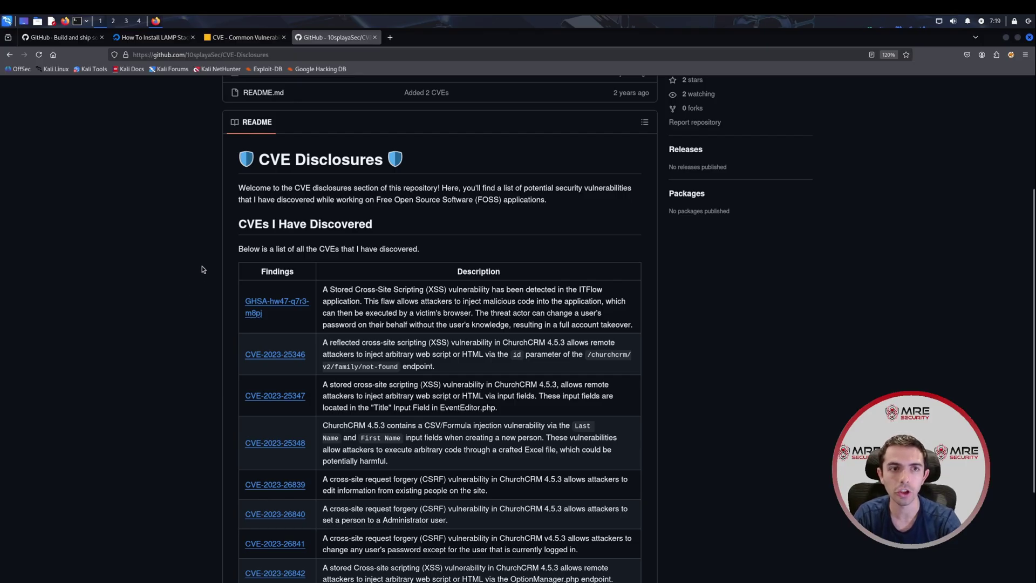
pyautogui.scroll(-2, 236, 250)
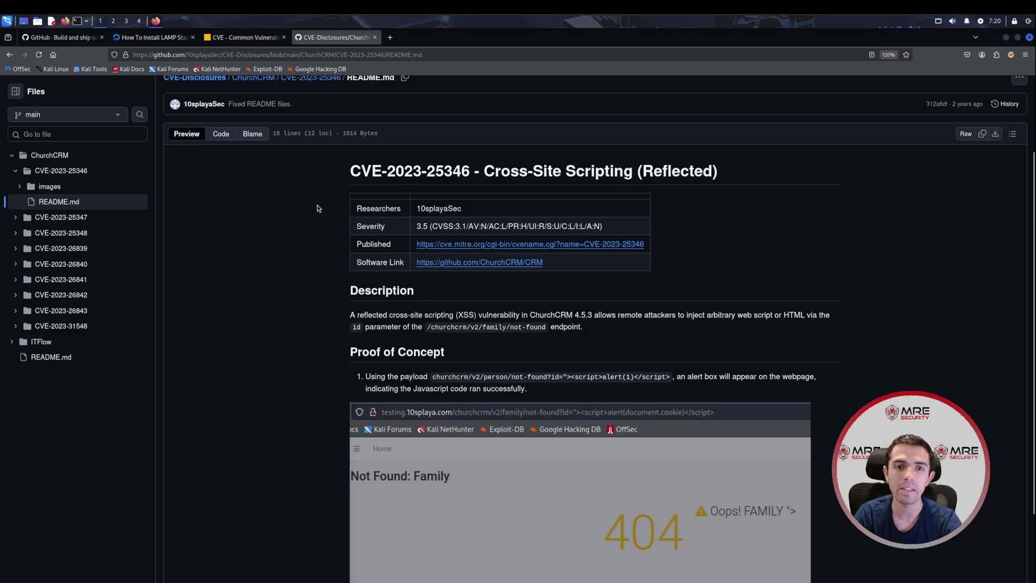
pyautogui.scroll(-1, 348, 205)
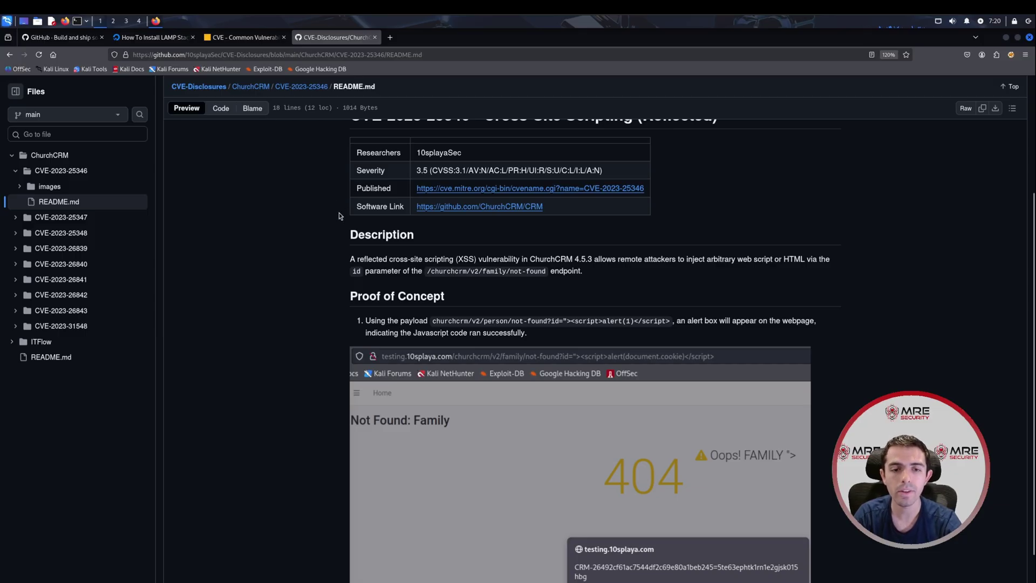
pyautogui.scroll(-2, 335, 233)
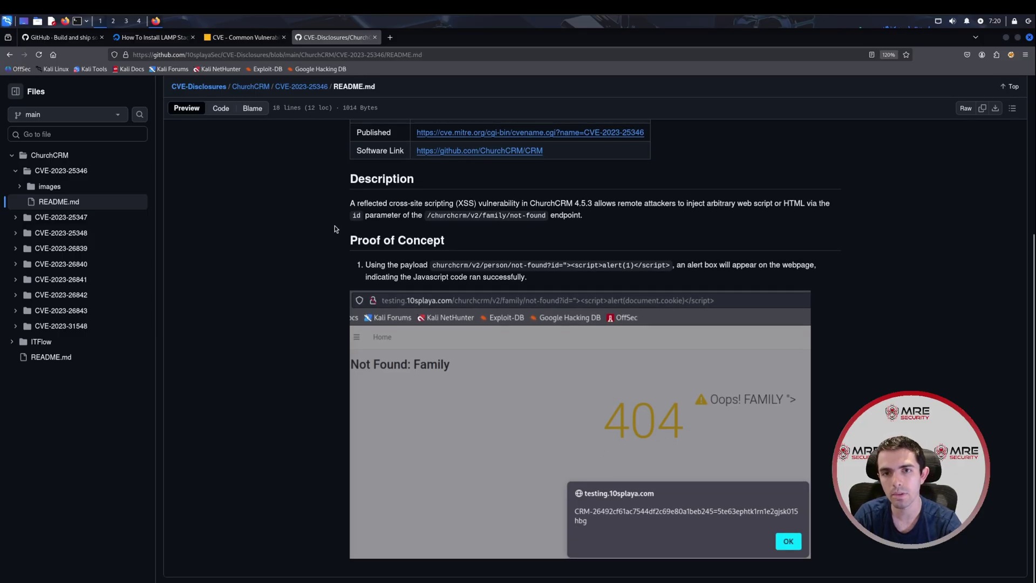
pyautogui.scroll(4, 335, 226)
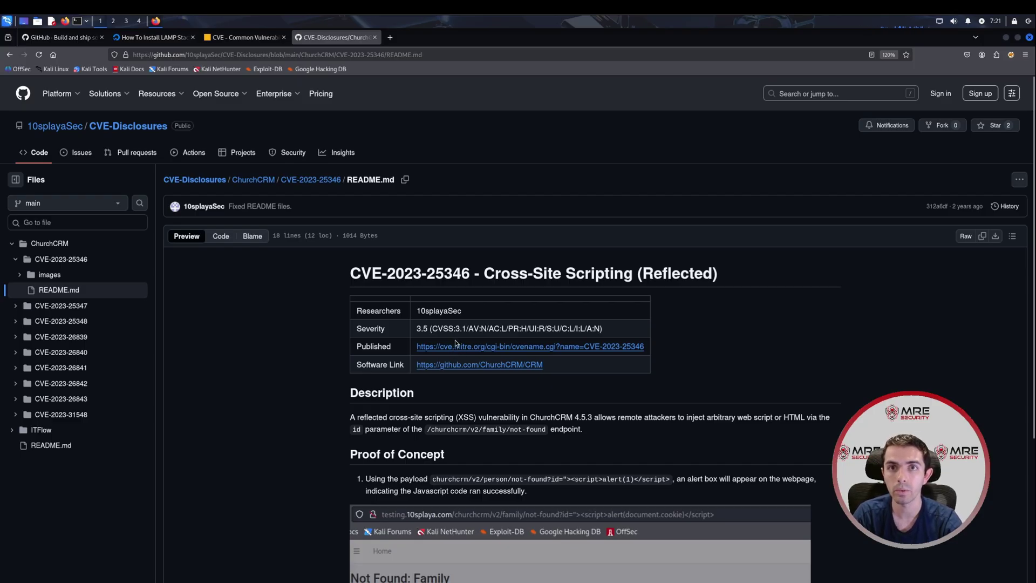
pyautogui.hotkey('ctrl', '1')
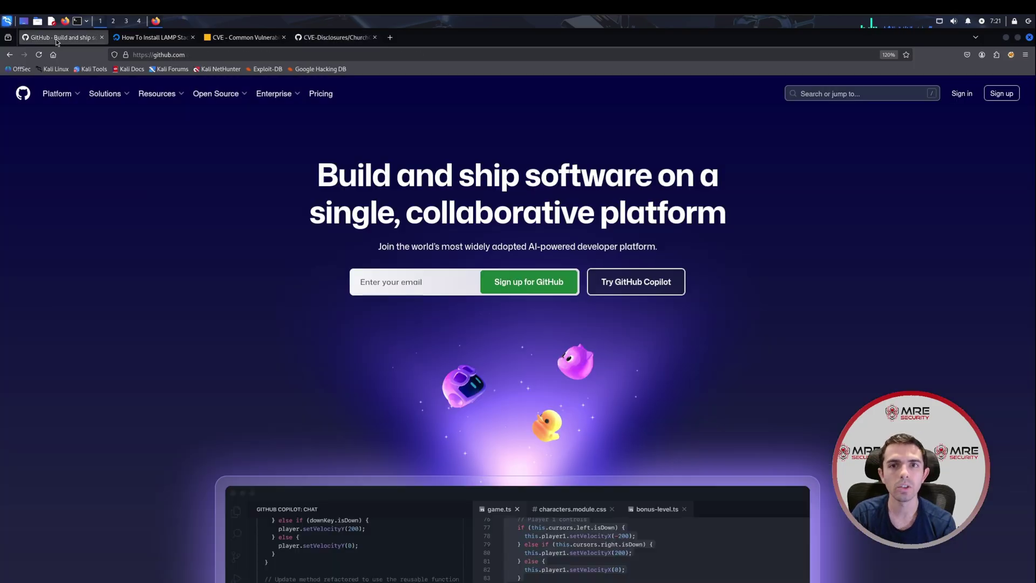
# Search GitHub for 'CMS' and review the 244k matching repositories
pyautogui.click(822, 95)
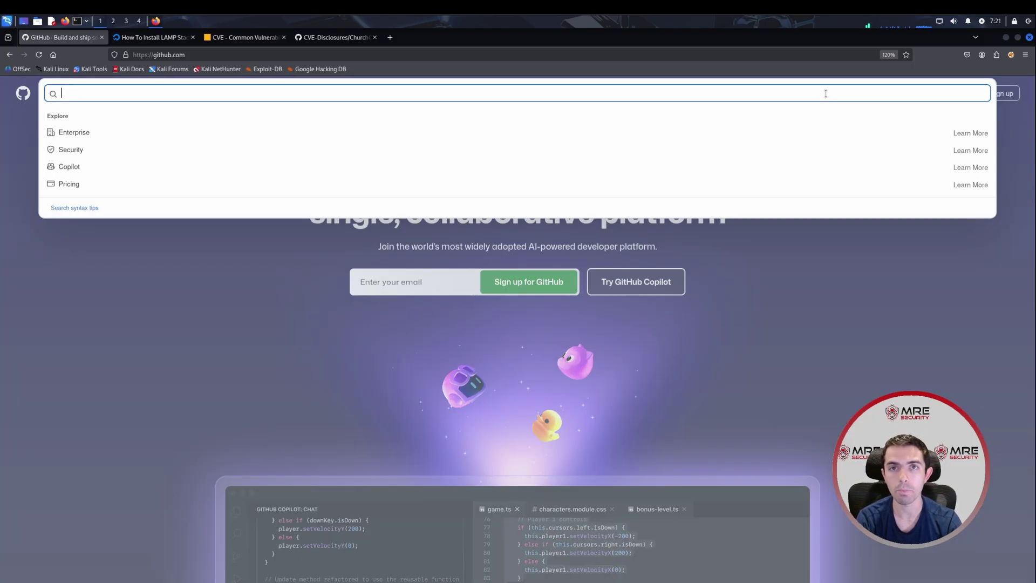
pyautogui.write('CMS')
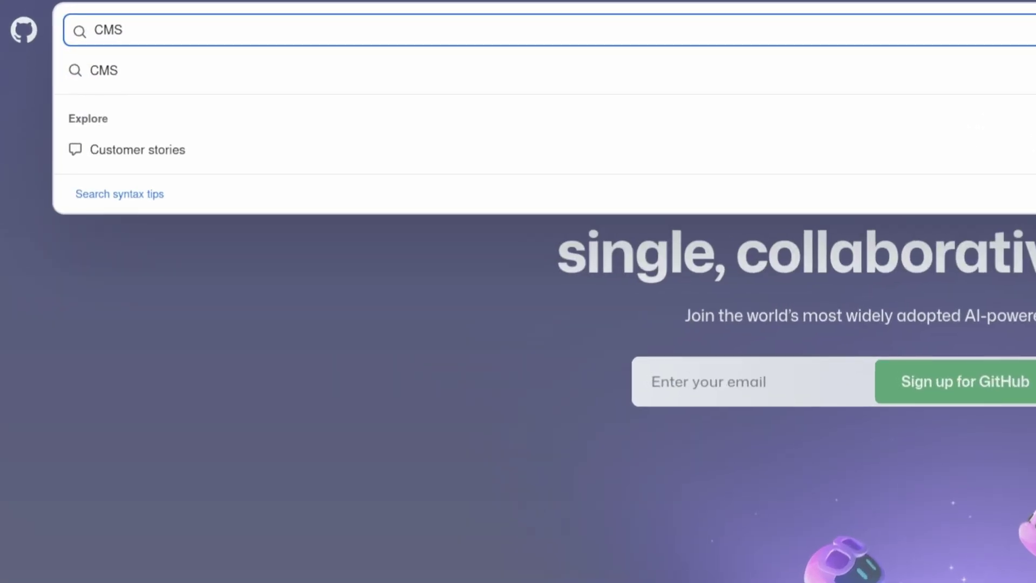
pyautogui.press('Return')
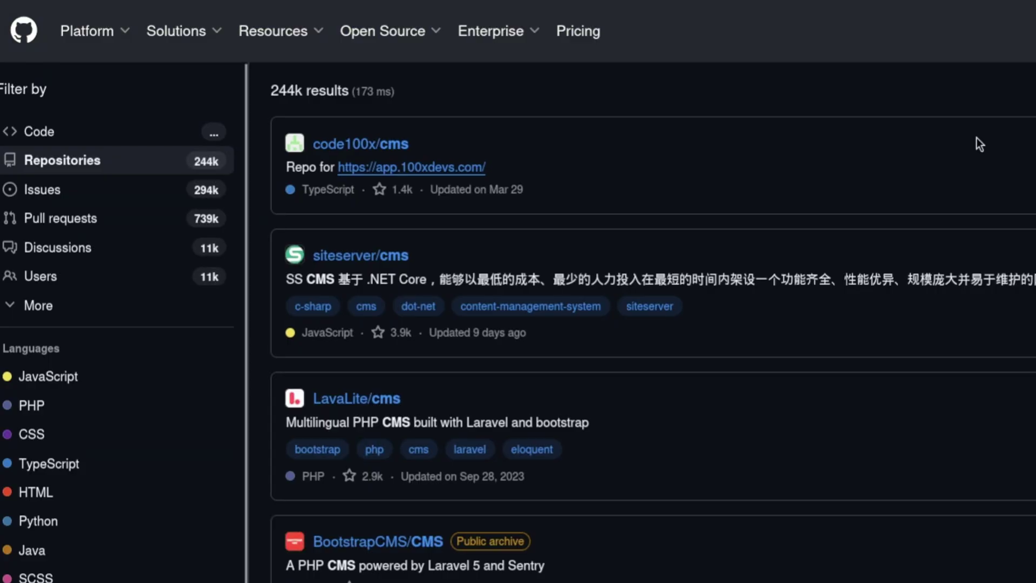
pyautogui.scroll(-3, 406, 118)
pyautogui.scroll(3, 406, 118)
pyautogui.moveTo(338, 89); pyautogui.dragTo(261, 93)
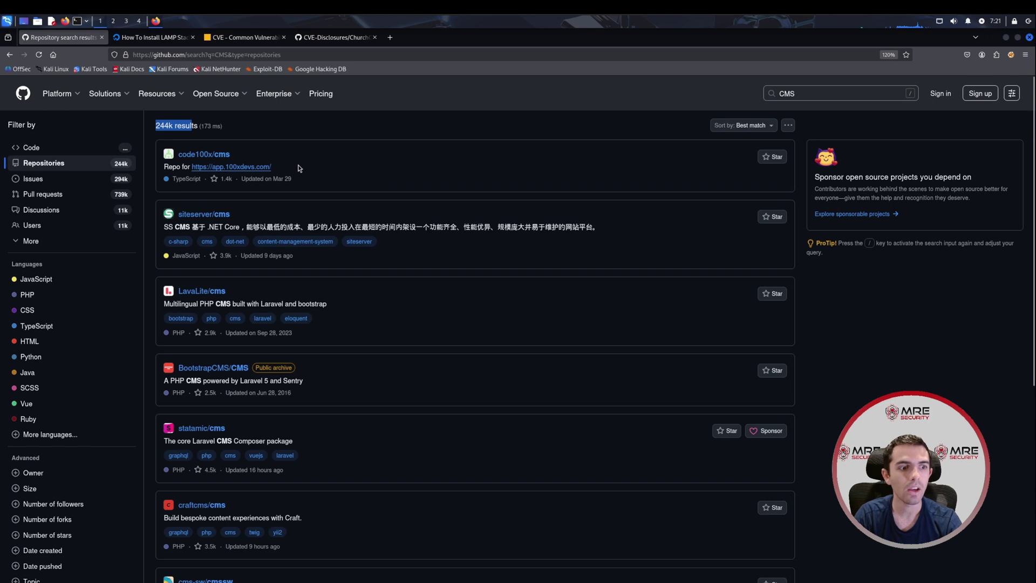
# Filter the CMS results to PHP, leaving 35.8k repositories
pyautogui.click(56, 296)
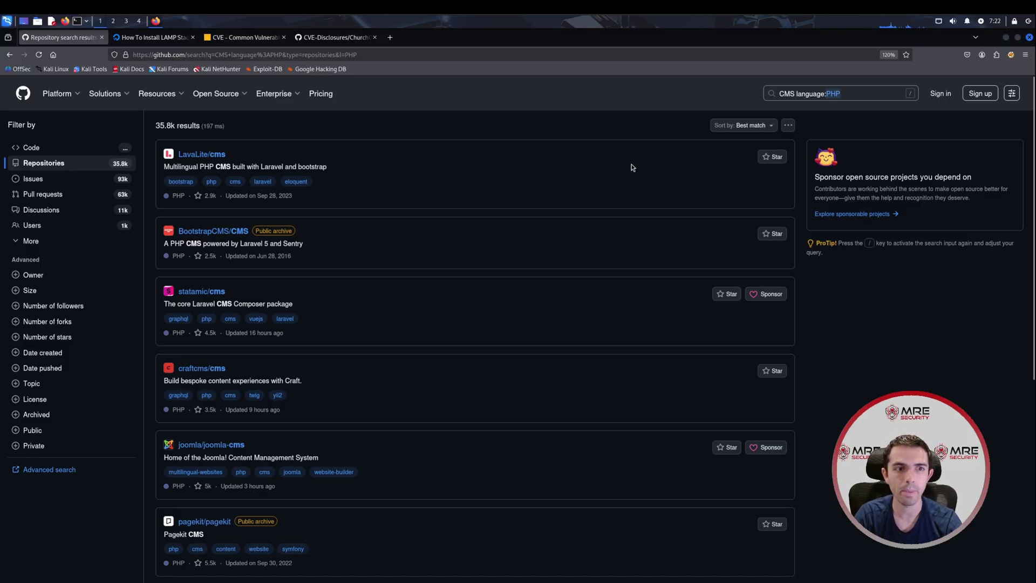
pyautogui.moveTo(156, 125)
pyautogui.mouseDown()
pyautogui.moveTo(190, 126)
pyautogui.moveTo(175, 126)
pyautogui.mouseUp()
pyautogui.click(173, 126)
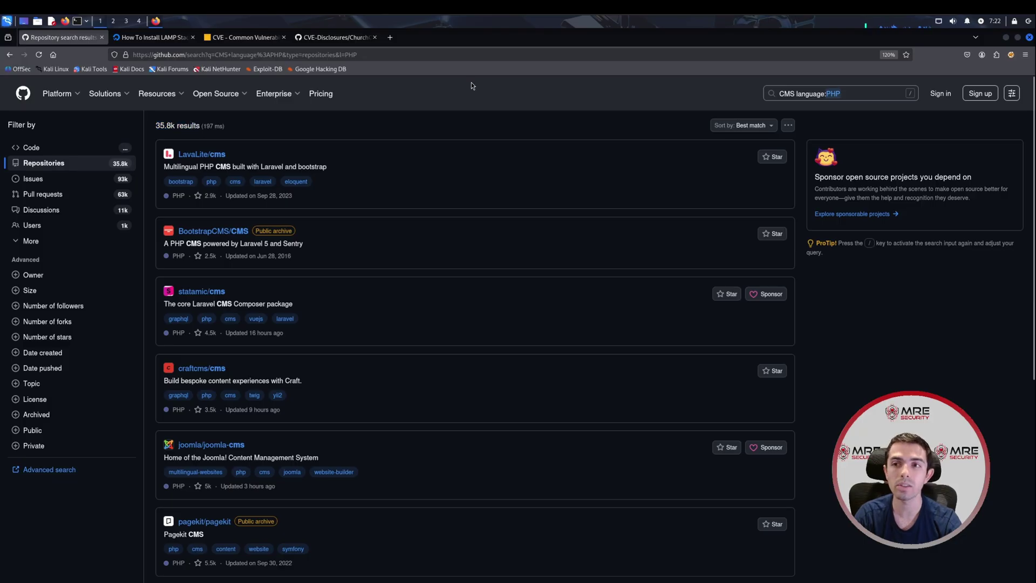
# Add stars:>500 to the query to get 73 PHP CMS repositories
pyautogui.click(853, 94)
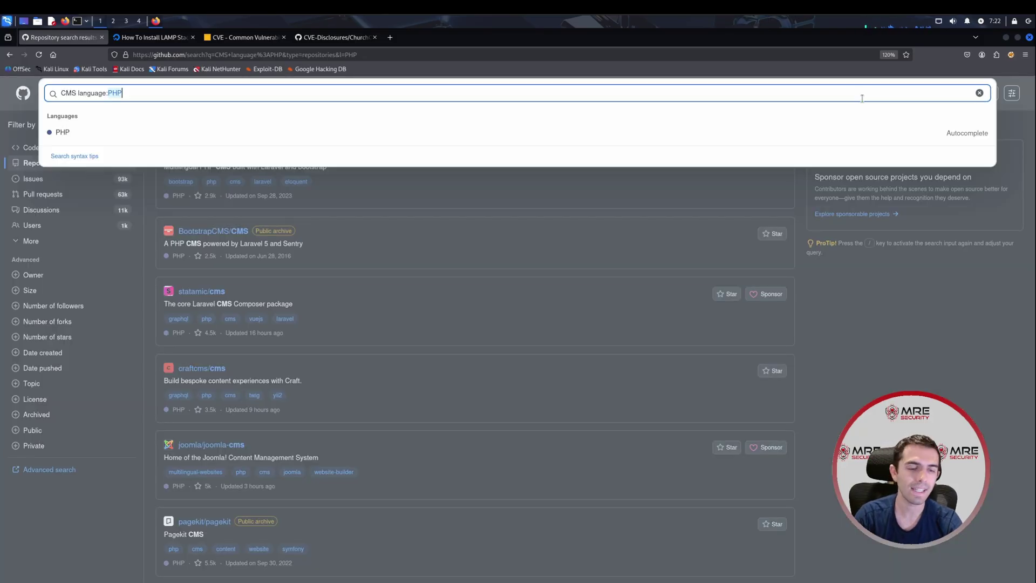
pyautogui.write('star')
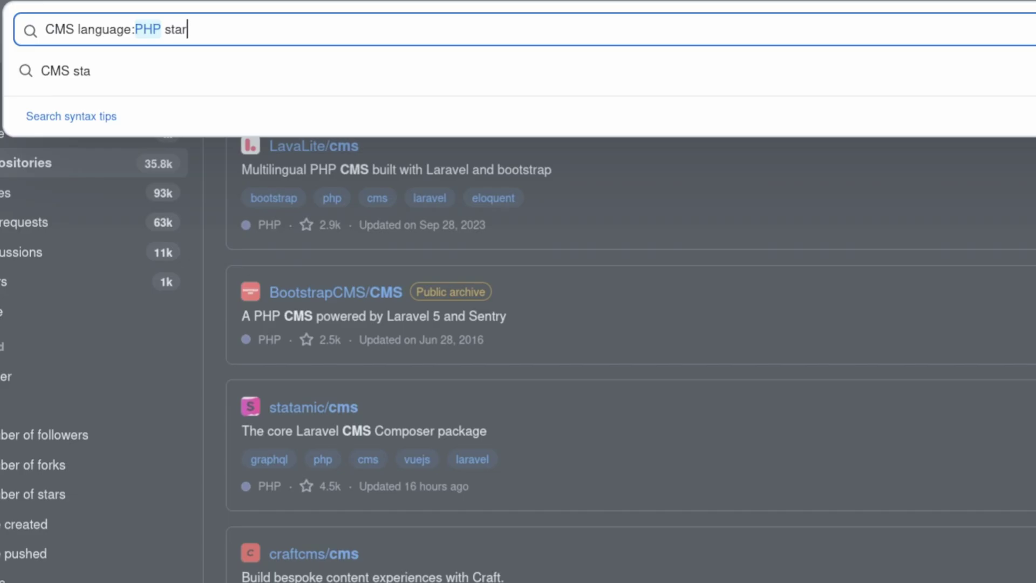
pyautogui.write('s:')
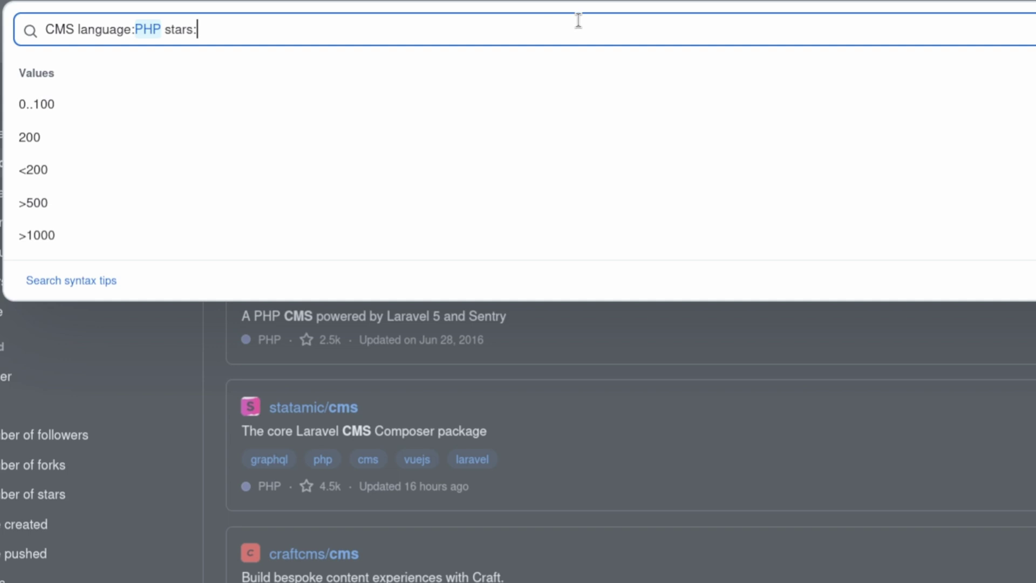
pyautogui.write('>500')
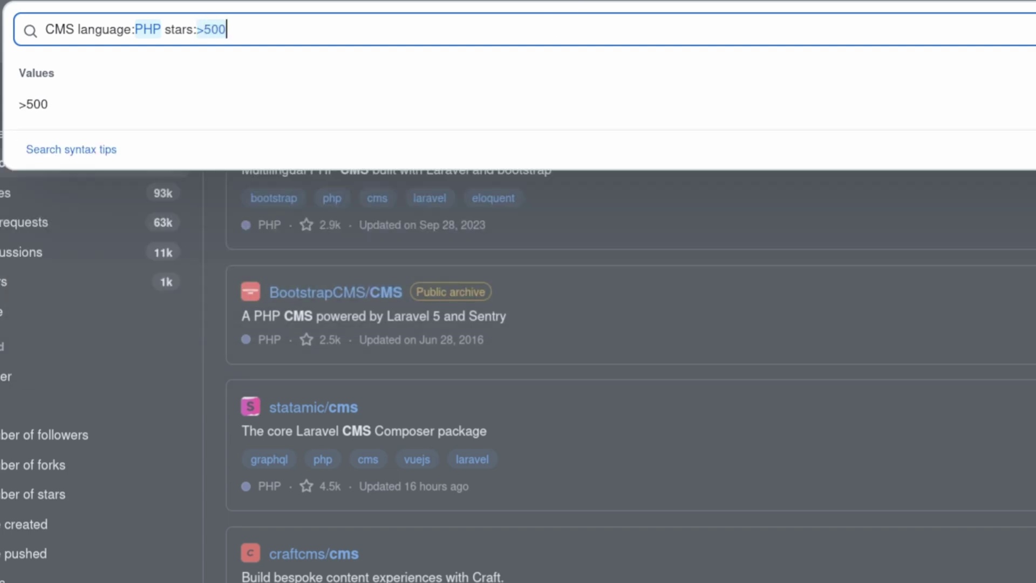
pyautogui.press('Return')
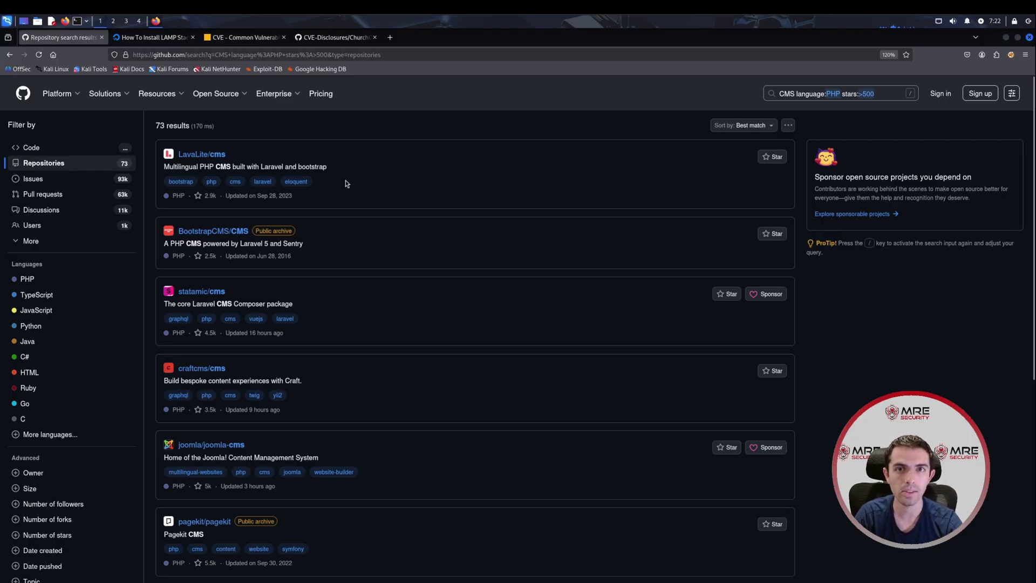
# Open craftcms/cms from the results and look through its file list and README
pyautogui.scroll(-2, 346, 181)
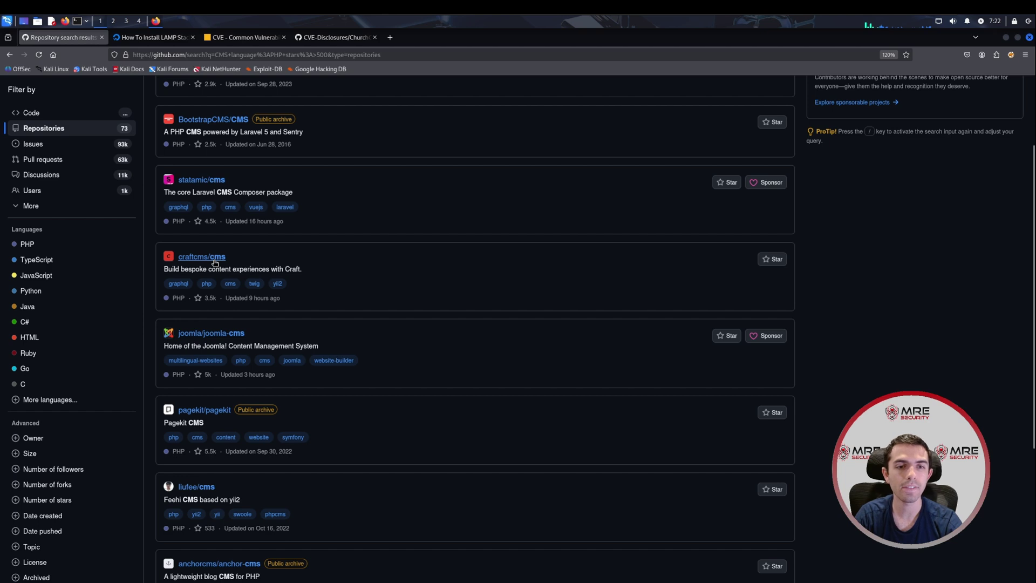
pyautogui.click(215, 259)
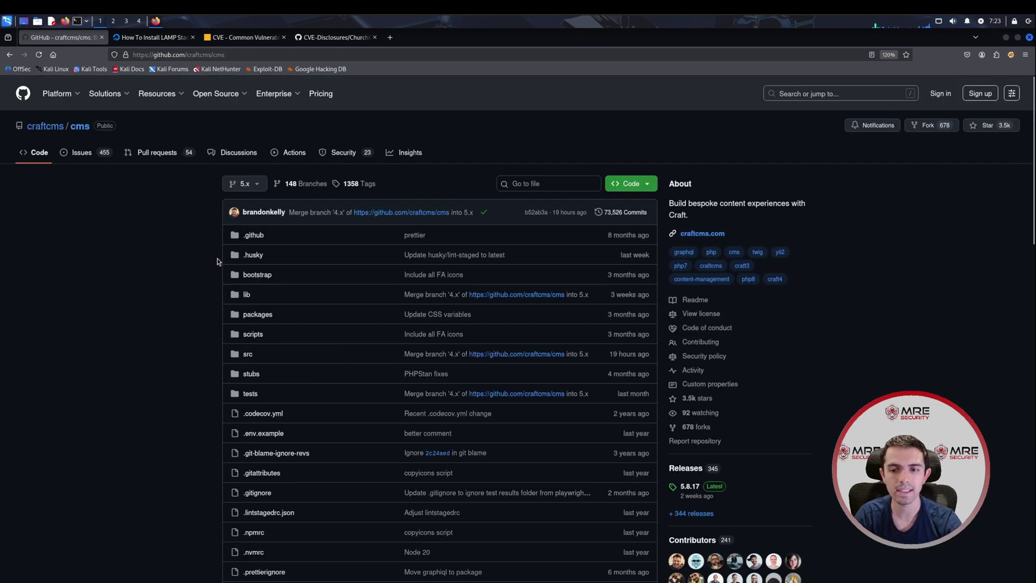
pyautogui.scroll(-3, 235, 258)
pyautogui.scroll(1, 513, 293)
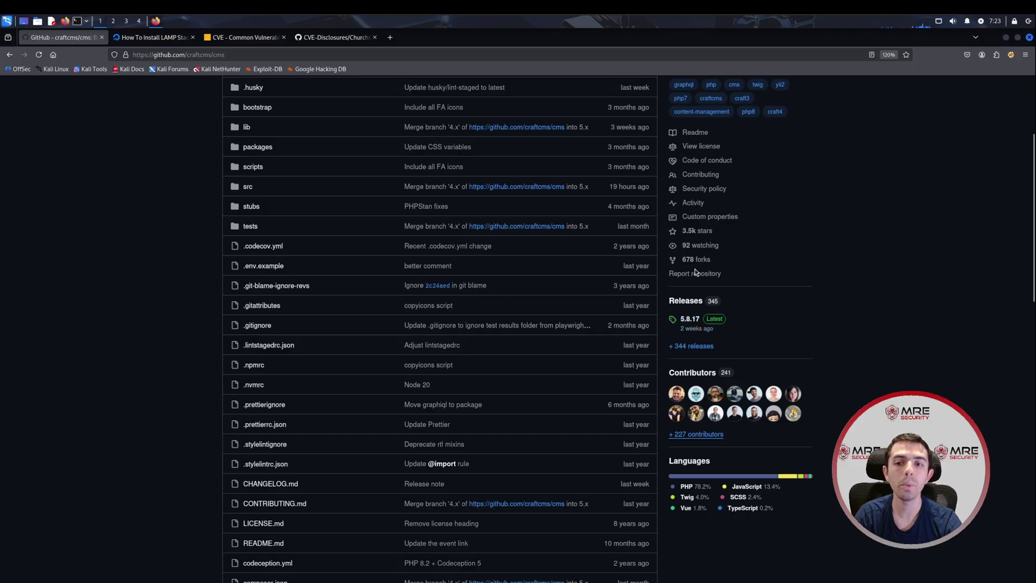
pyautogui.scroll(-10, 306, 257)
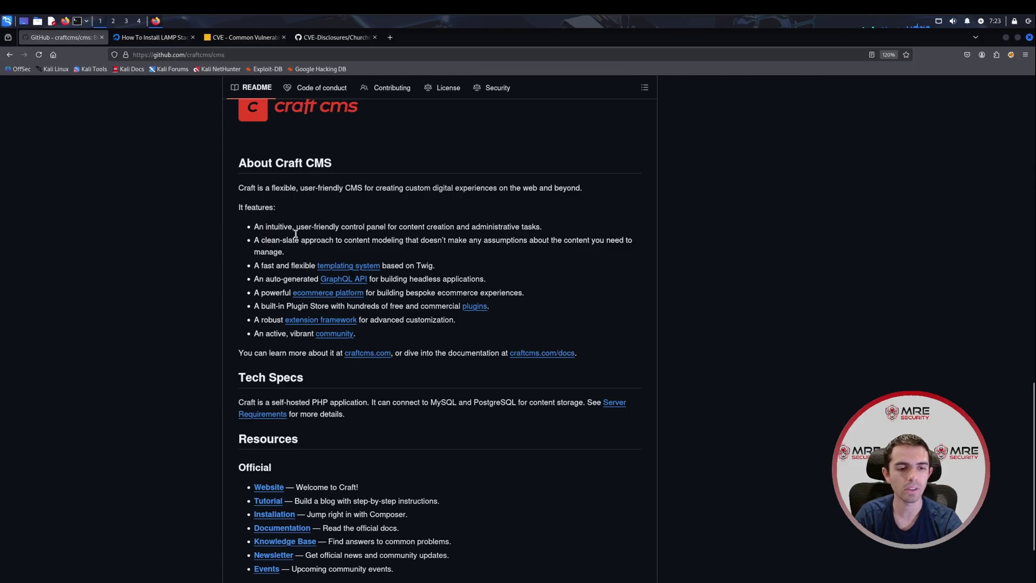
pyautogui.scroll(-2, 288, 232)
pyautogui.scroll(5, 335, 296)
pyautogui.scroll(10, 351, 278)
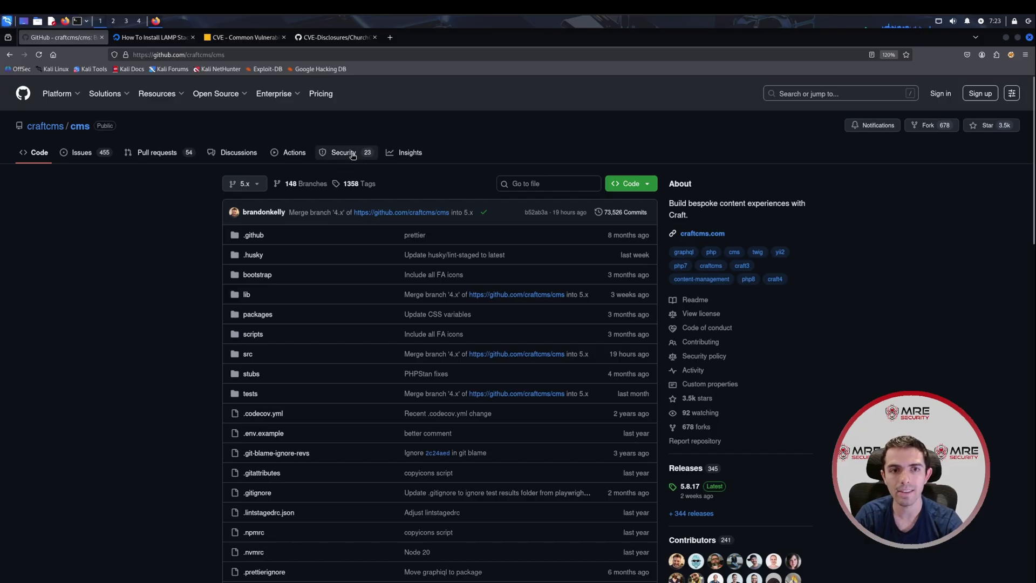
# Open the Craft CMS Security Policy and read down to Qualifying Vulnerabilities
pyautogui.click(353, 155)
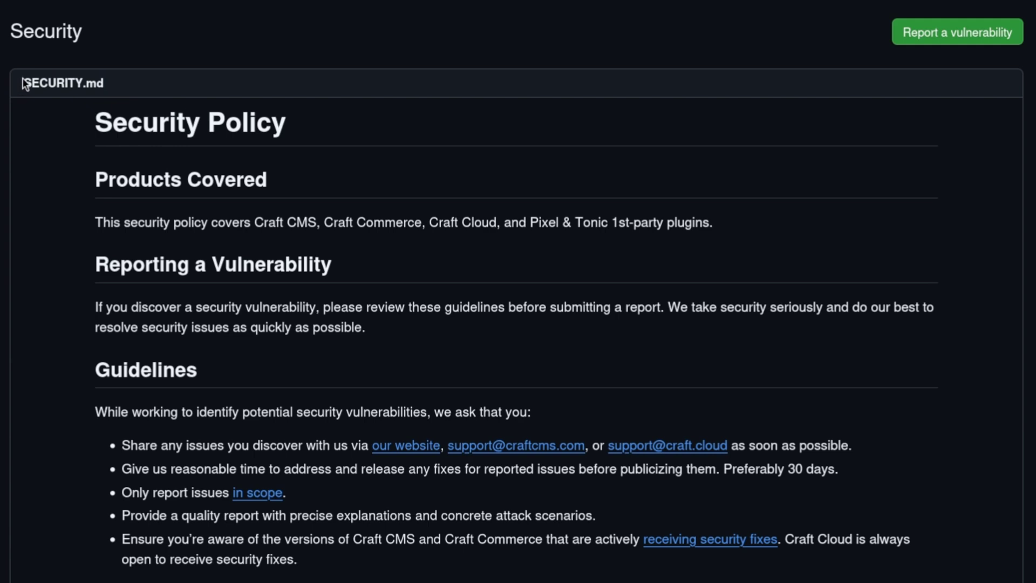
pyautogui.scroll(-4, 46, 70)
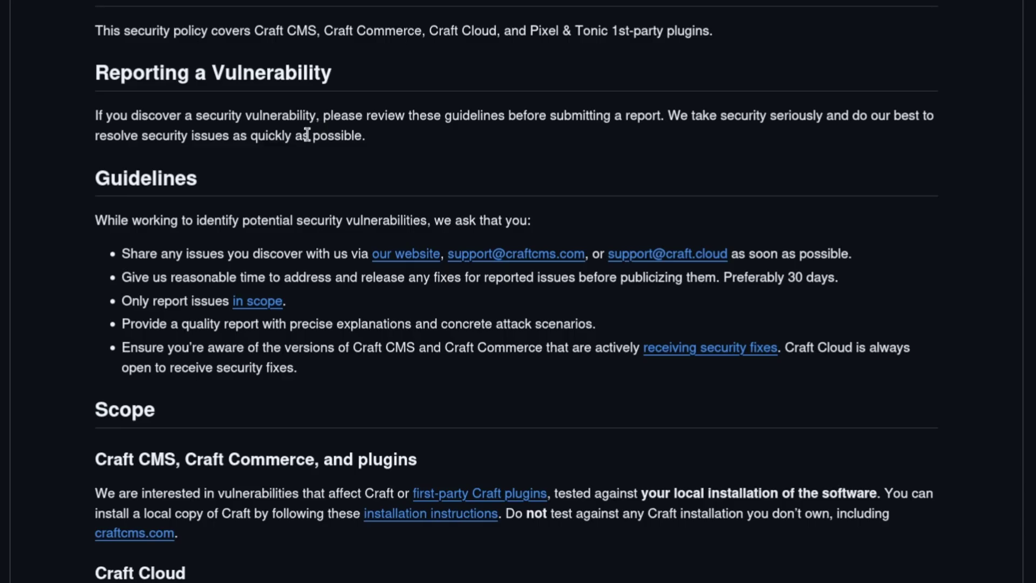
pyautogui.scroll(-2, 261, 103)
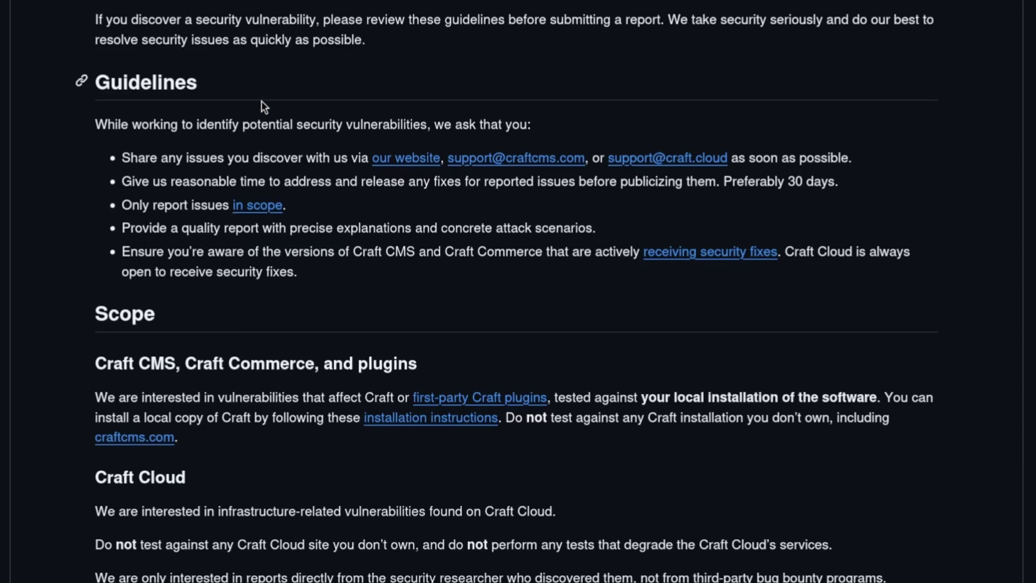
pyautogui.scroll(-2, 258, 103)
pyautogui.scroll(-3, 257, 103)
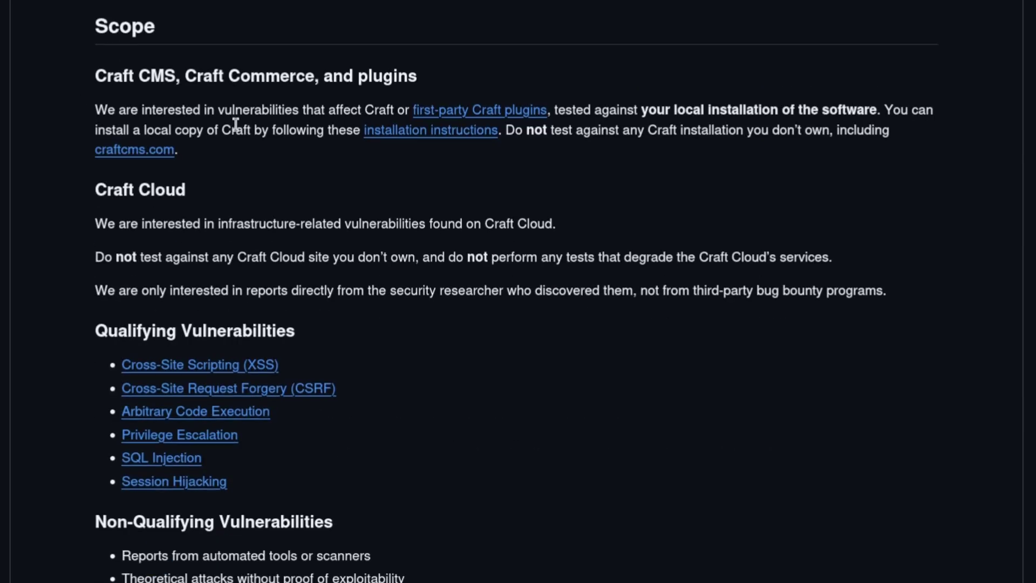
pyautogui.scroll(-2, 213, 190)
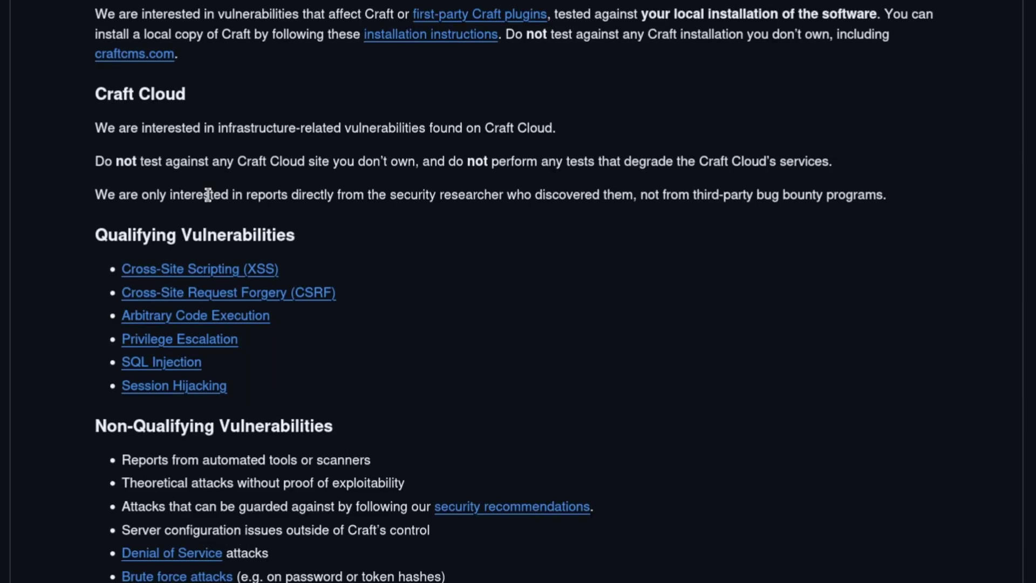
pyautogui.moveTo(108, 236); pyautogui.dragTo(294, 235)
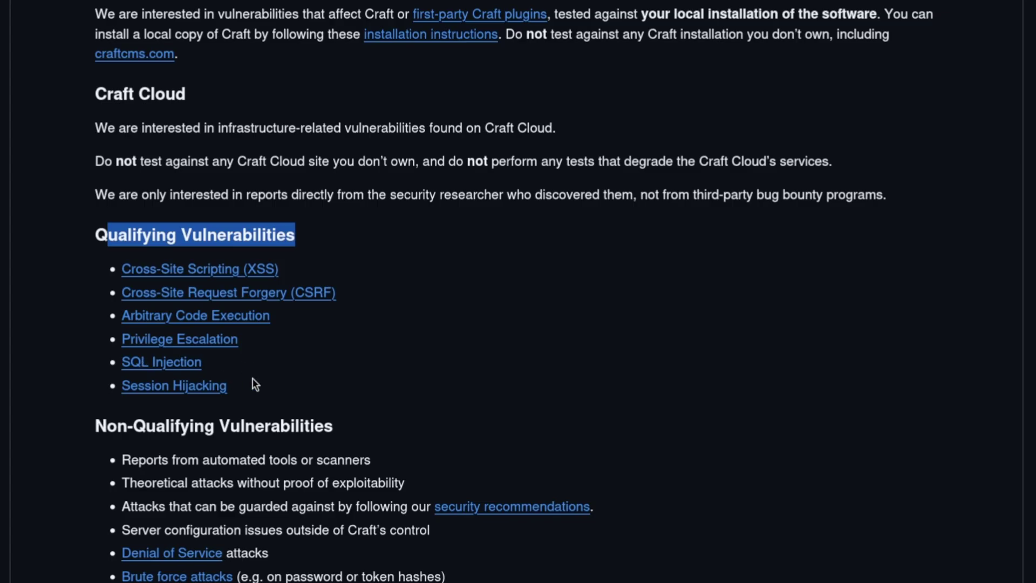
# Highlight and review the bug bounty section of the policy
pyautogui.scroll(-7, 333, 328)
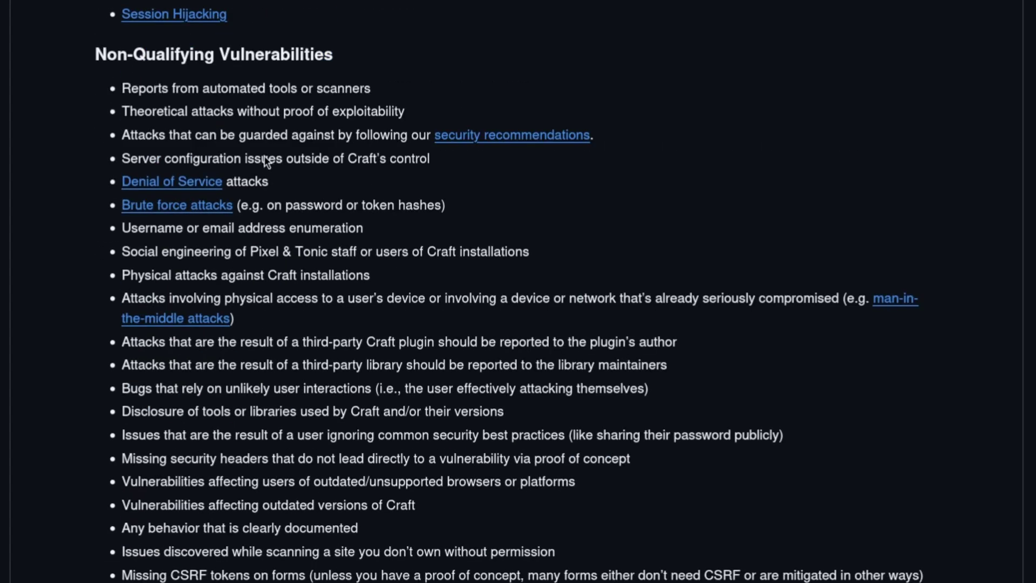
pyautogui.moveTo(248, 99); pyautogui.dragTo(454, 465)
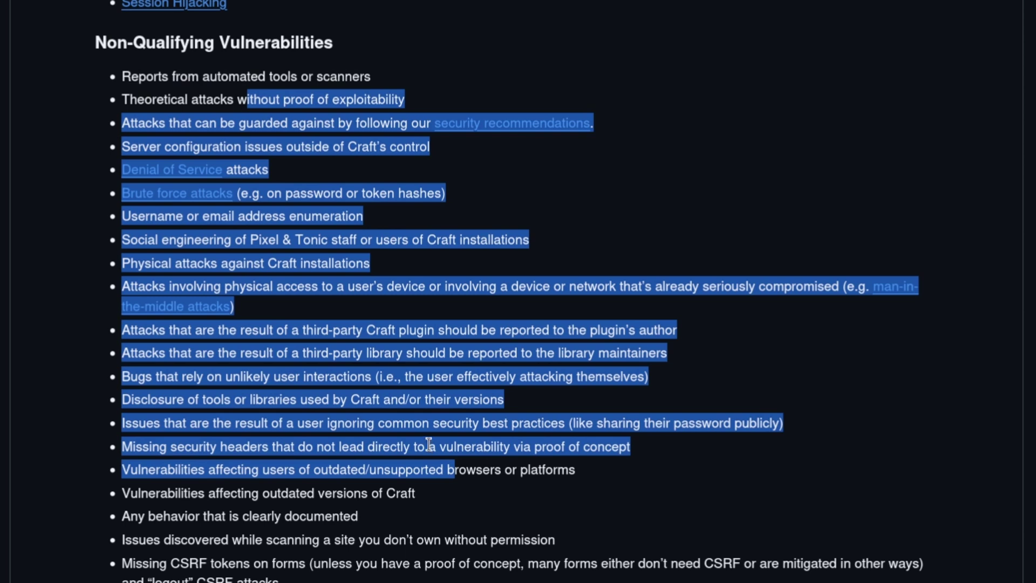
pyautogui.scroll(-7, 420, 446)
pyautogui.moveTo(138, 306); pyautogui.dragTo(493, 417)
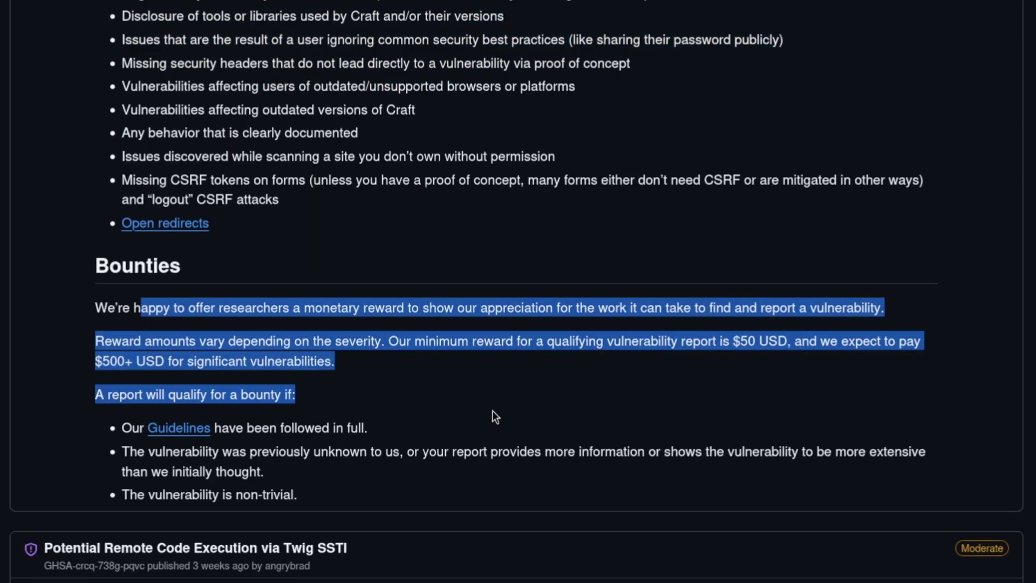
pyautogui.click(378, 348)
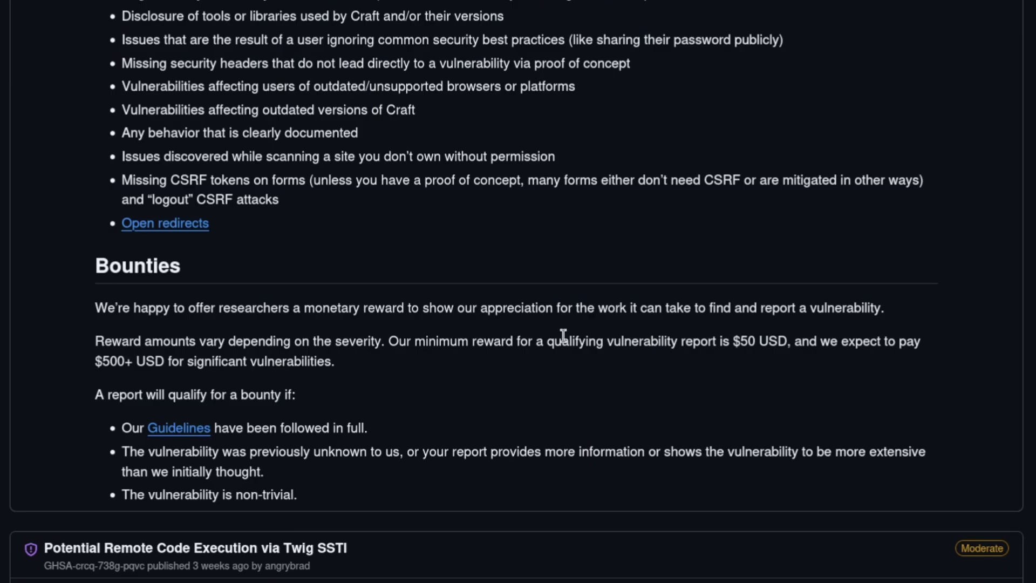
# Go back to the craftcms/cms repository's main code page
pyautogui.scroll(10, 536, 337)
pyautogui.scroll(6, 541, 338)
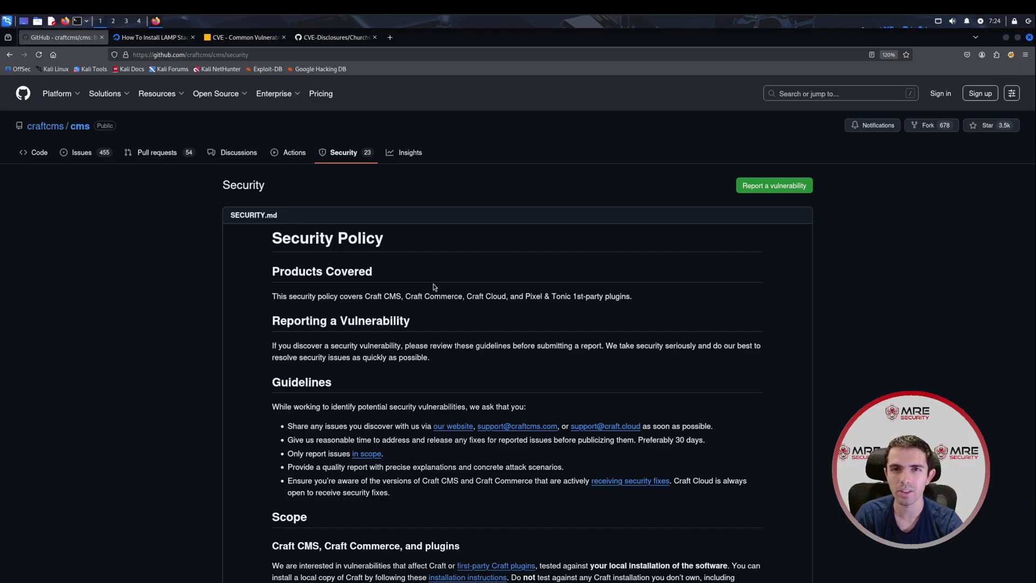
pyautogui.scroll(-8, 400, 232)
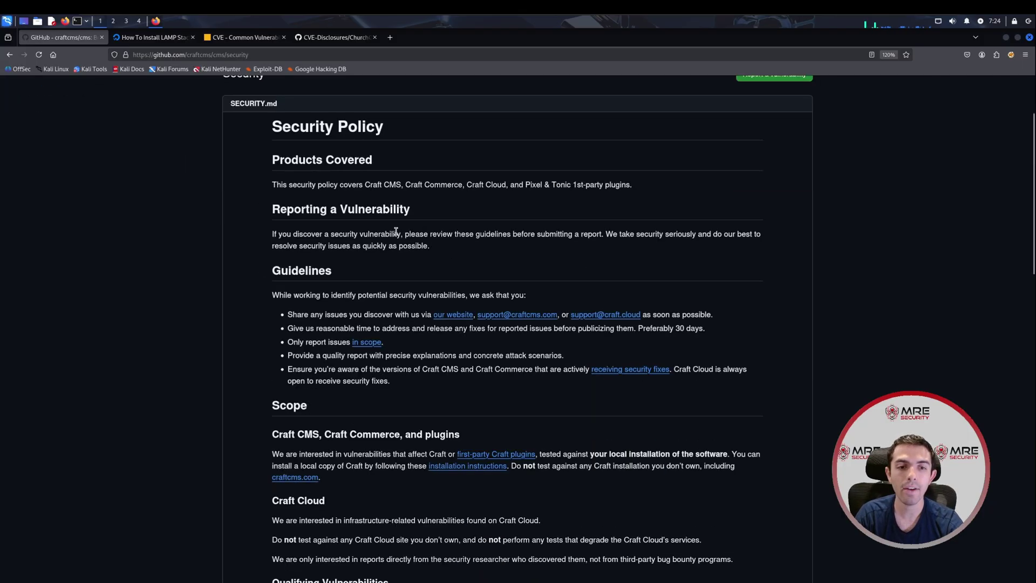
pyautogui.scroll(-8, 399, 232)
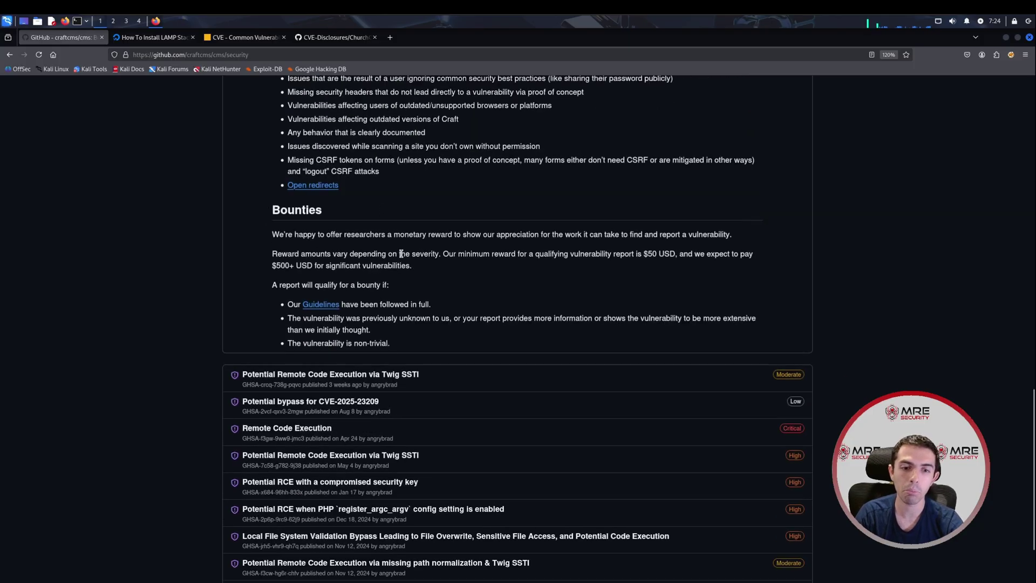
pyautogui.hotkey('alt', 'Left')
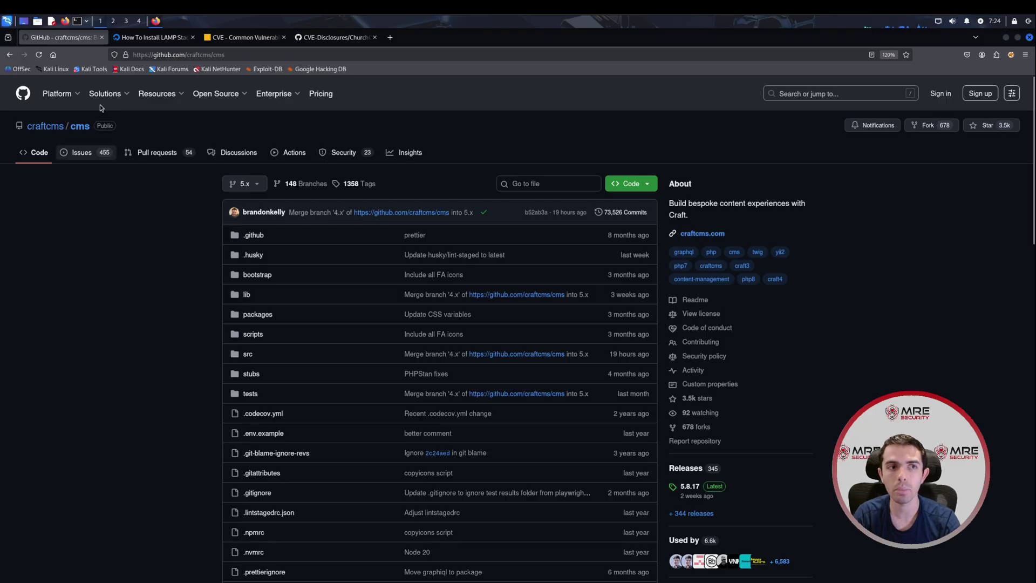
# Switch to the LAMP Stack tutorial and read down to Step 2 – Installing MySQL
pyautogui.click(152, 37)
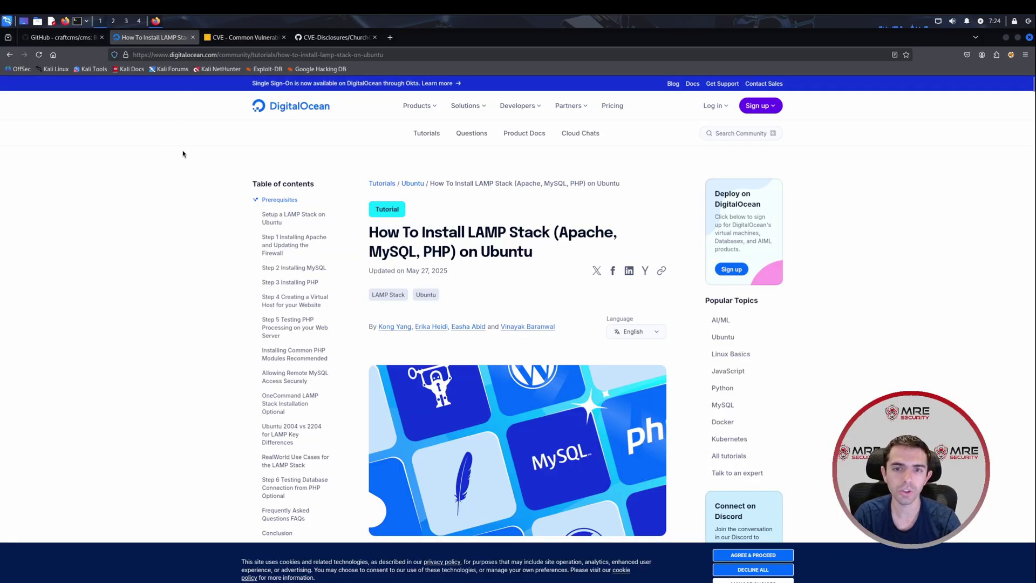
pyautogui.scroll(-2, 186, 151)
pyautogui.scroll(1, 229, 169)
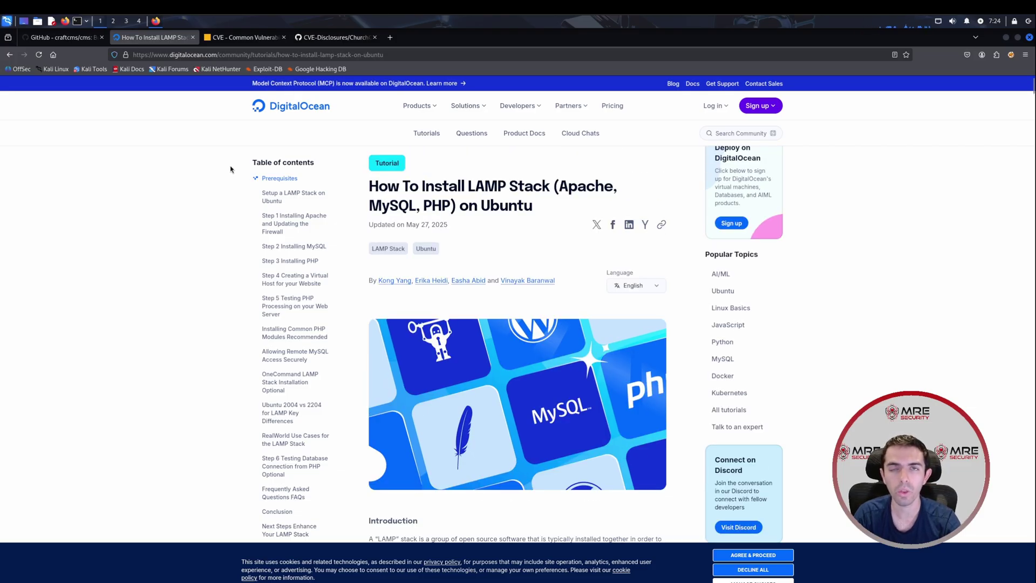
pyautogui.scroll(-5, 443, 265)
pyautogui.scroll(-5, 446, 265)
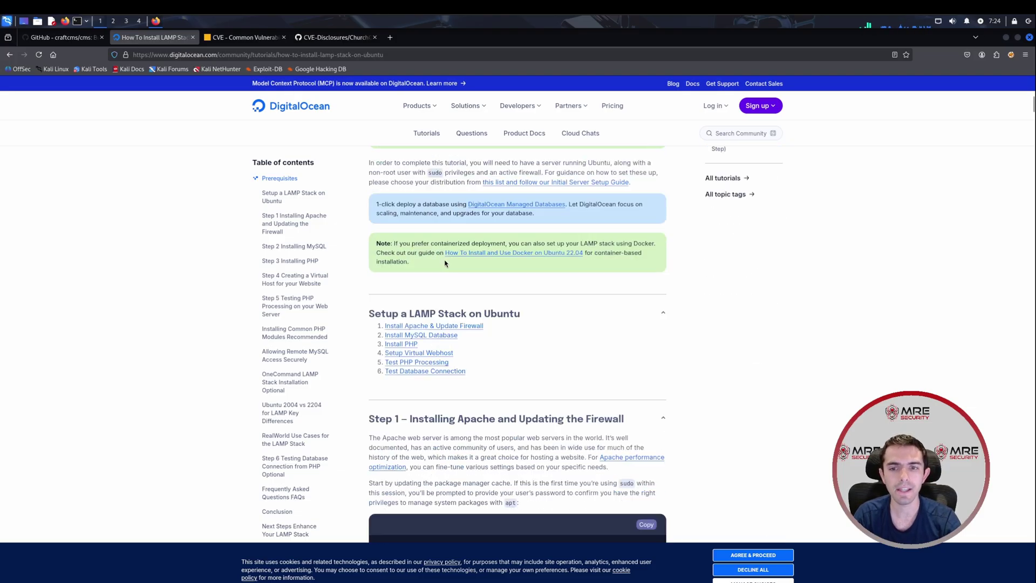
pyautogui.tripleClick(447, 258)
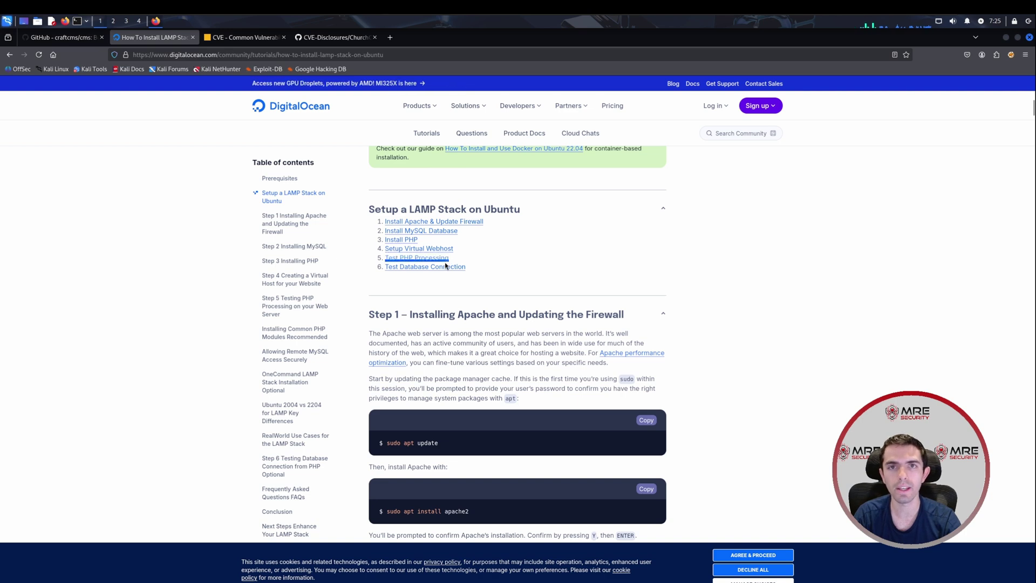
pyautogui.tripleClick(446, 267)
pyautogui.scroll(-12, 446, 275)
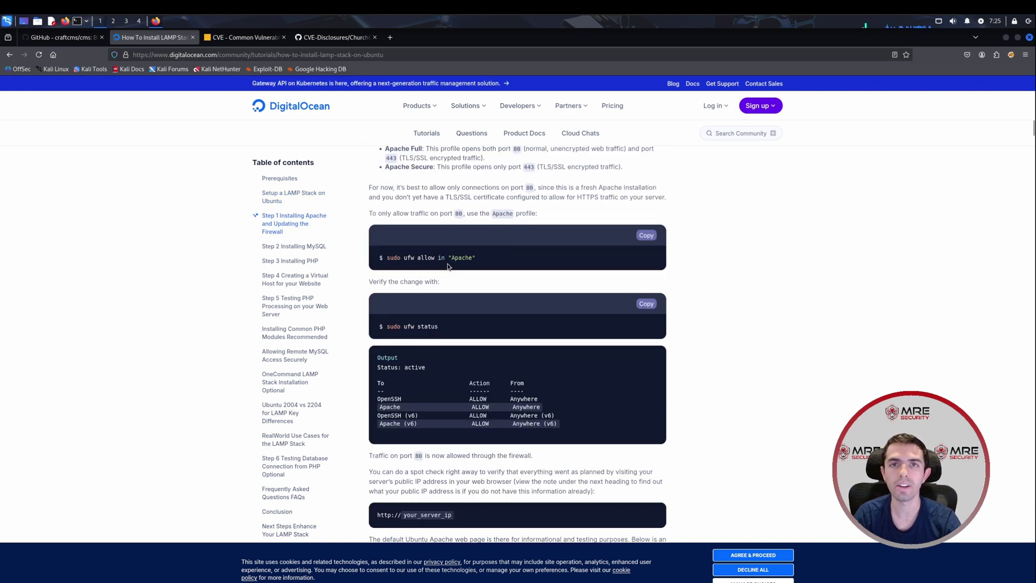
pyautogui.scroll(-8, 442, 172)
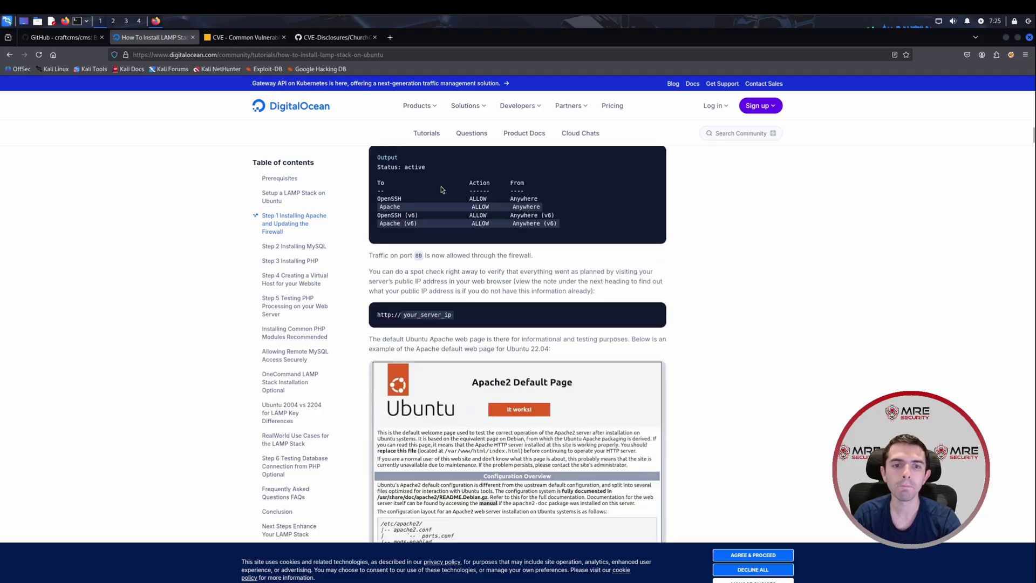
pyautogui.scroll(-10, 451, 173)
pyautogui.scroll(-1, 449, 175)
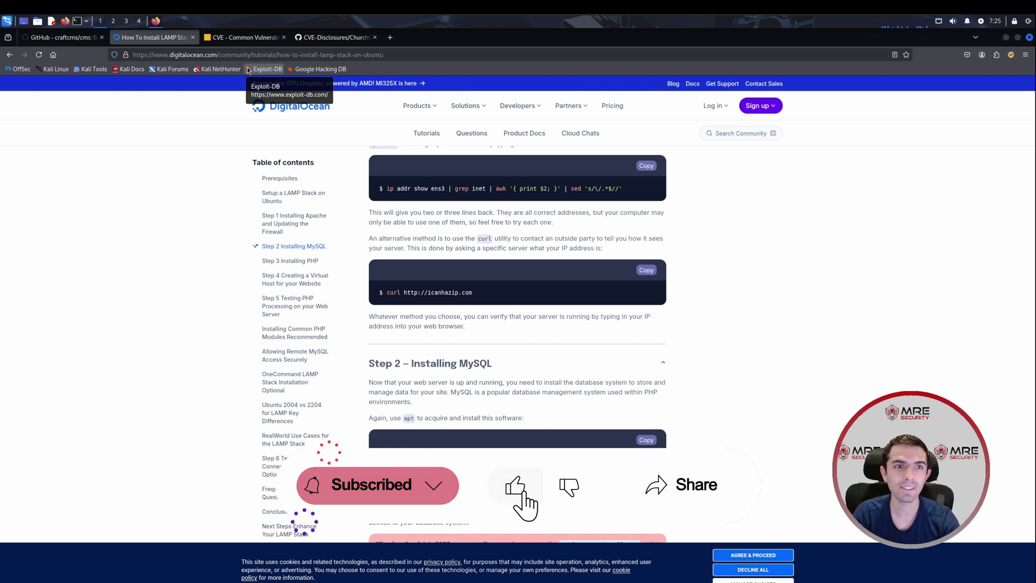
# On cveform.mitre.org, choose 'Report Vulnerability/Request CVE ID' as the request type
pyautogui.click(252, 38)
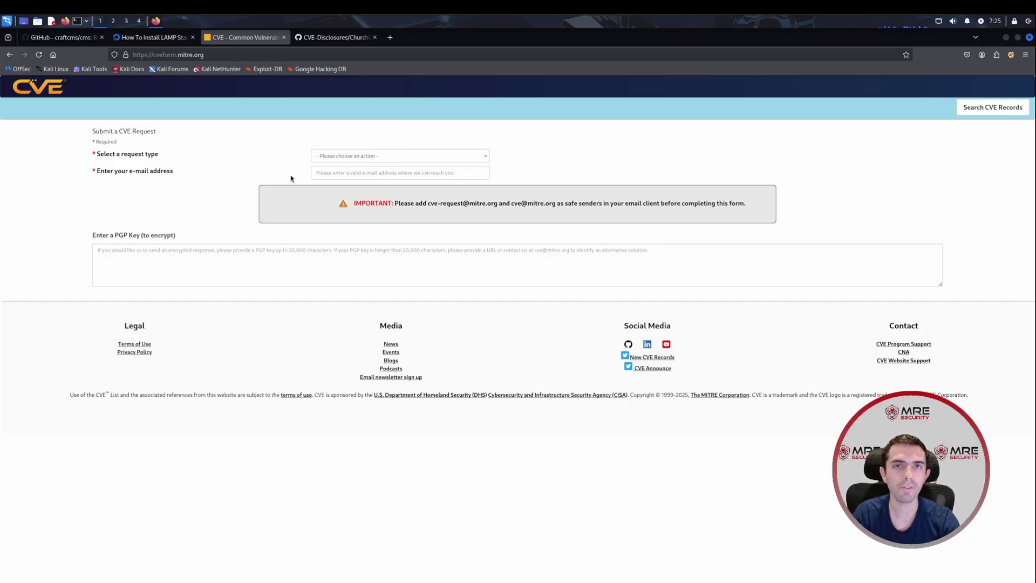
pyautogui.click(334, 157)
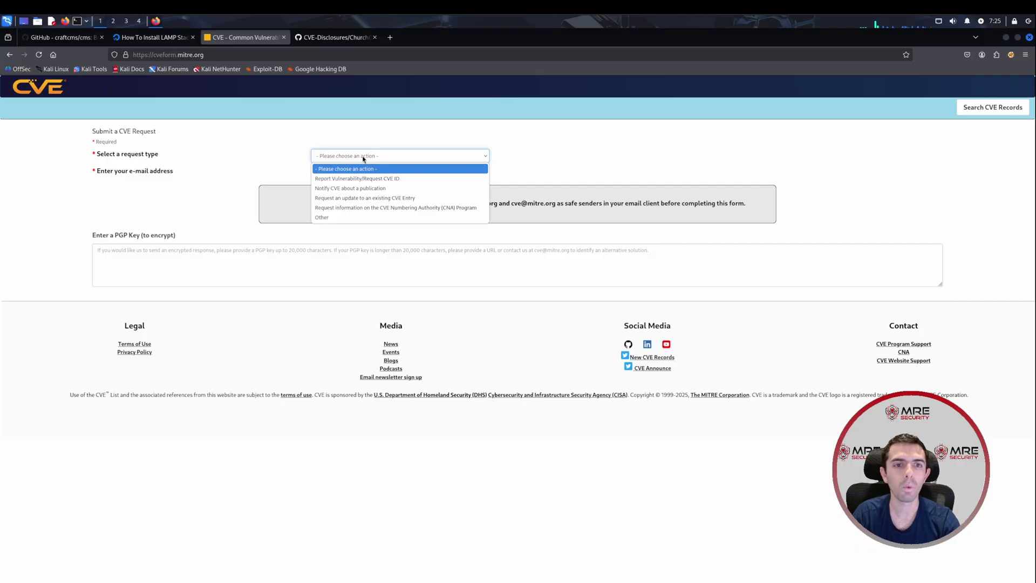
pyautogui.click(388, 179)
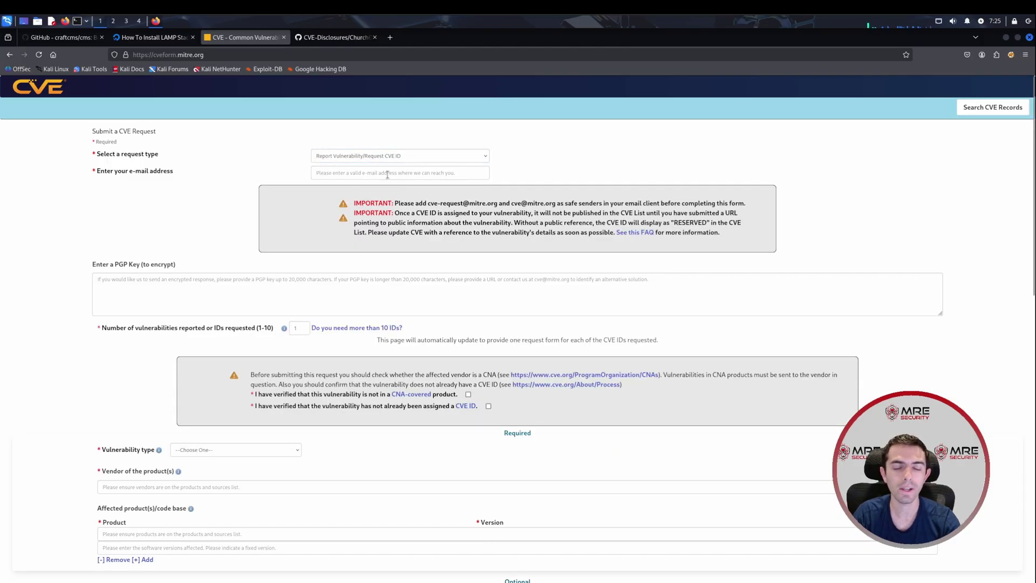
# Review the 'Please add' warning next to the contact e-mail field
pyautogui.click(388, 173)
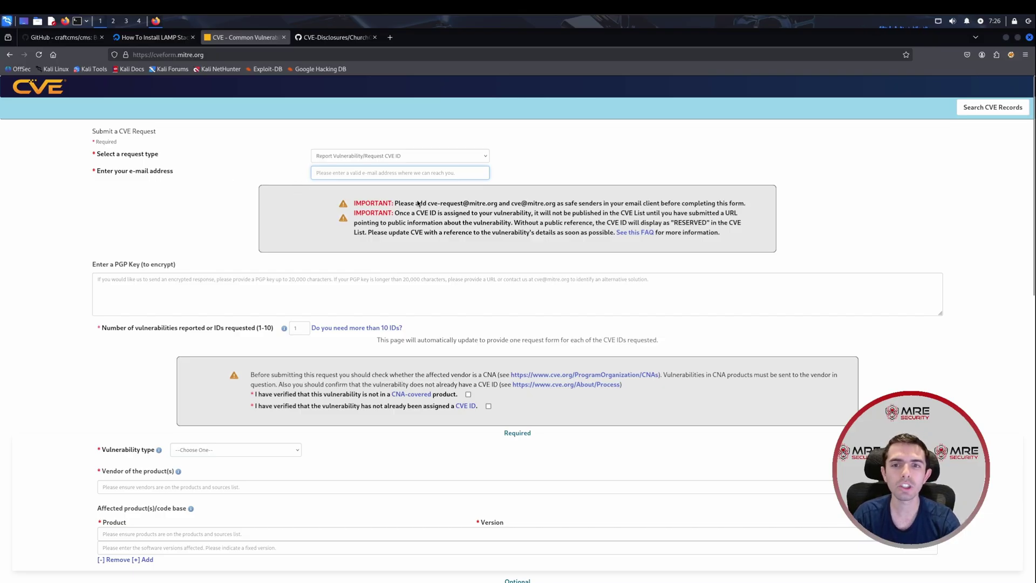
pyautogui.moveTo(395, 204); pyautogui.dragTo(513, 207)
pyautogui.click(520, 207)
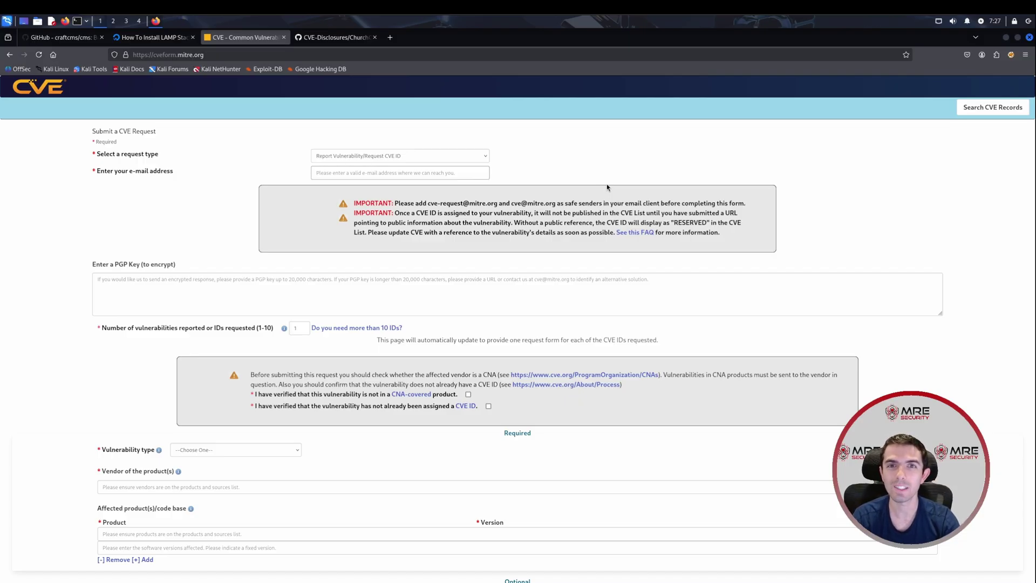
pyautogui.scroll(-3, 236, 247)
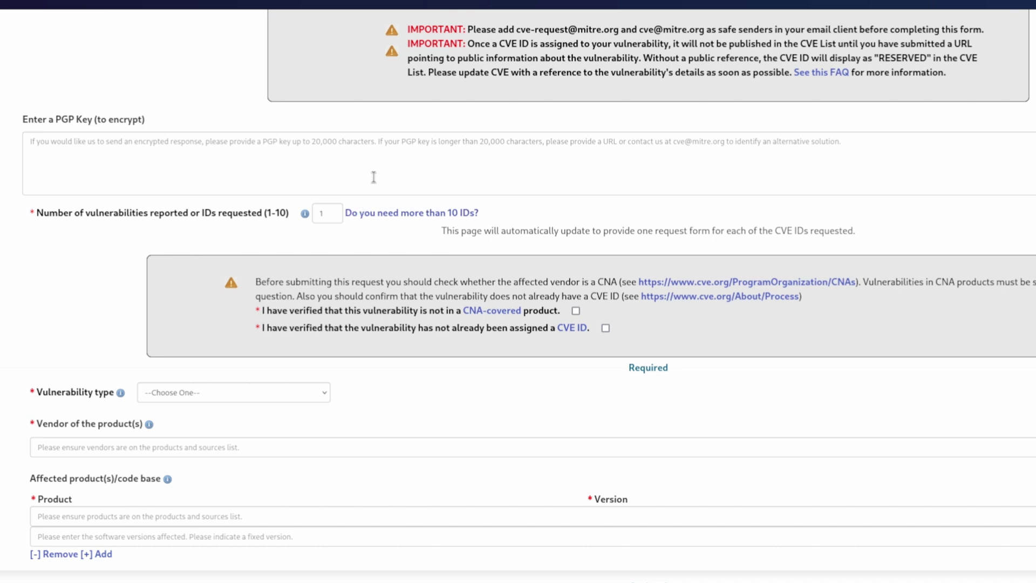
pyautogui.scroll(-5, 365, 178)
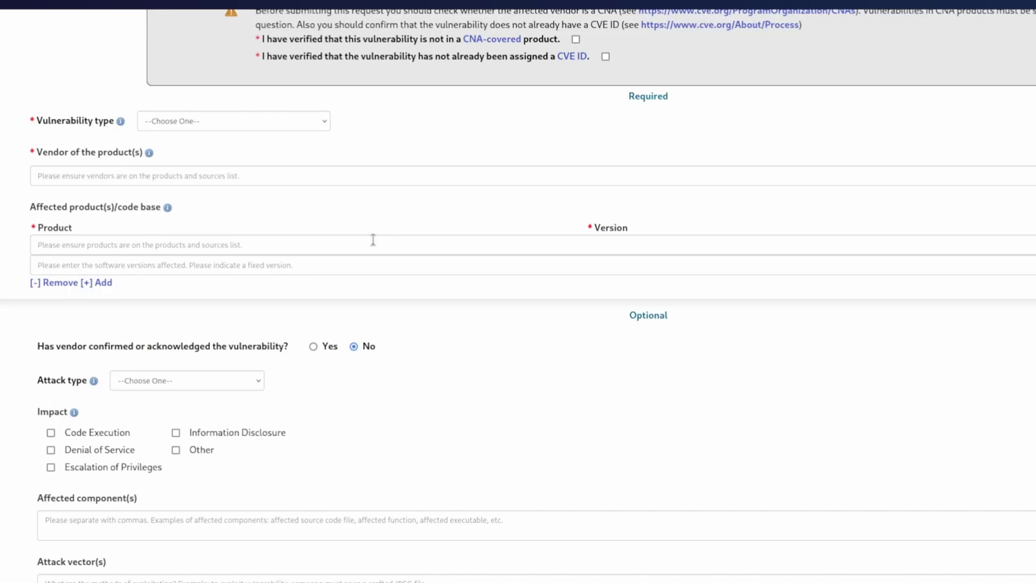
pyautogui.click(216, 127)
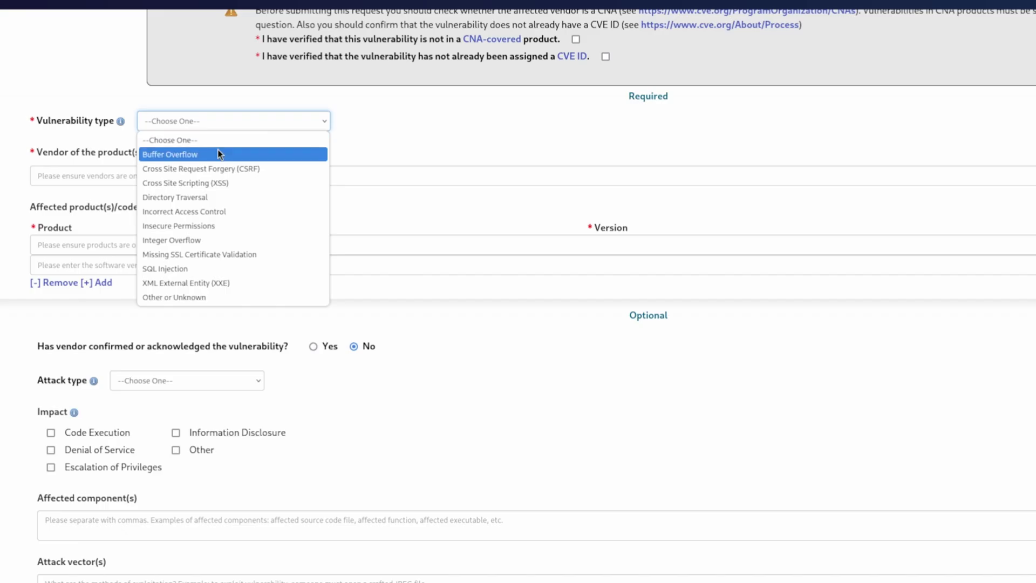
pyautogui.click(213, 183)
pyautogui.click(194, 183)
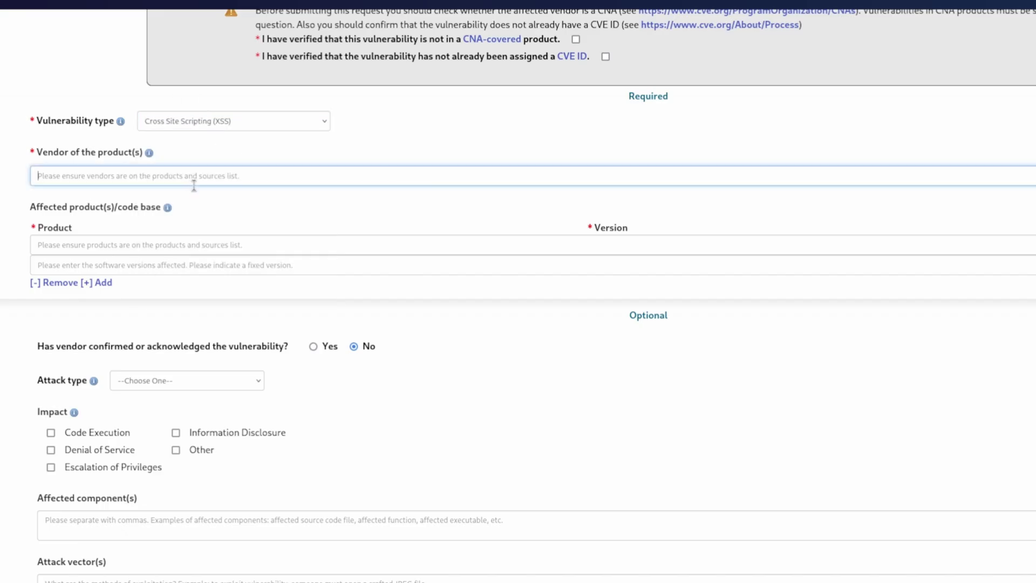
pyautogui.write('CraftCMS v')
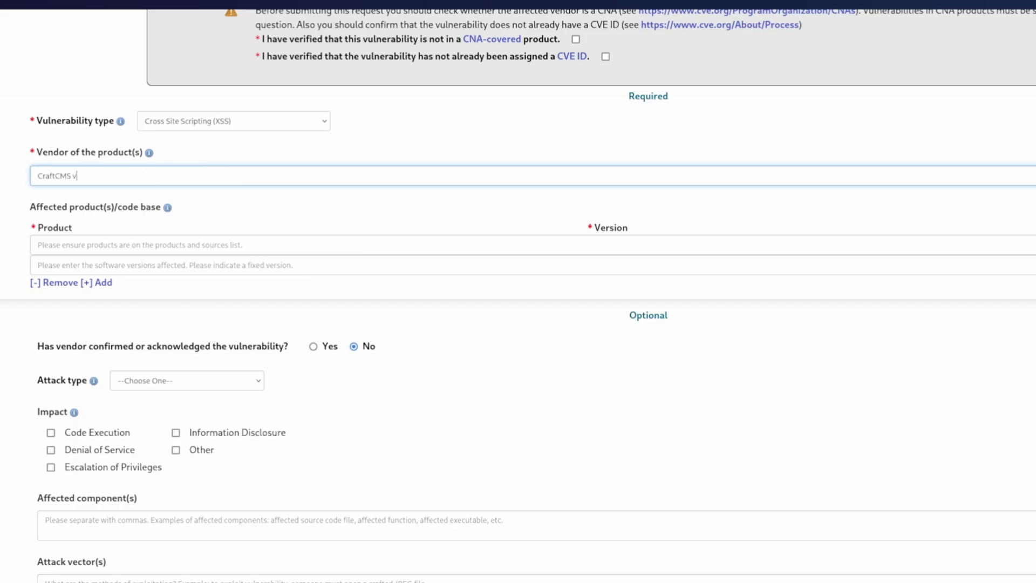
pyautogui.write('5.12.4')
pyautogui.tripleClick(162, 171)
pyautogui.hotkey('ctrl', 'c')
pyautogui.click(180, 244)
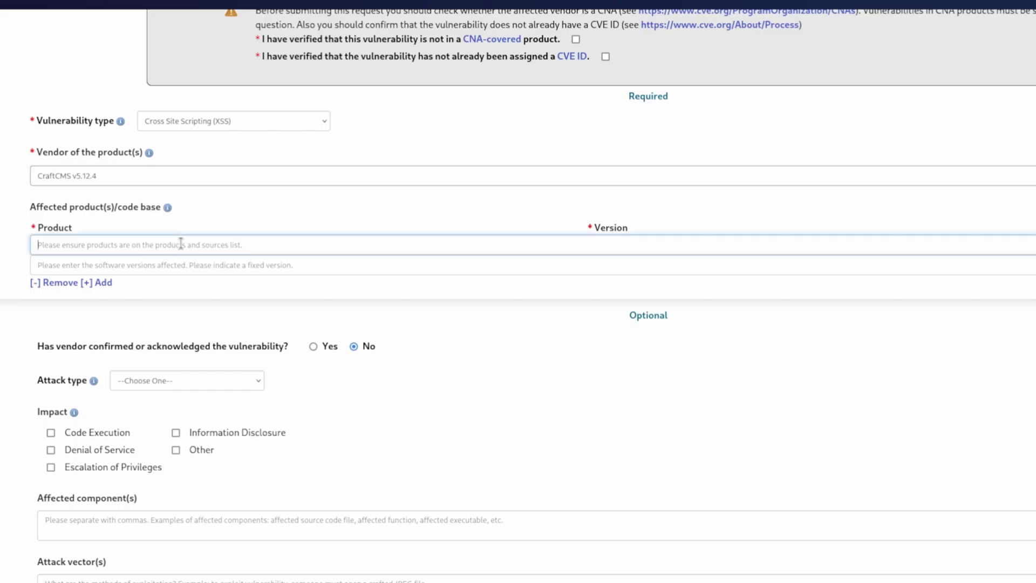
pyautogui.hotkey('ctrl', 'v')
pyautogui.click(15, 239)
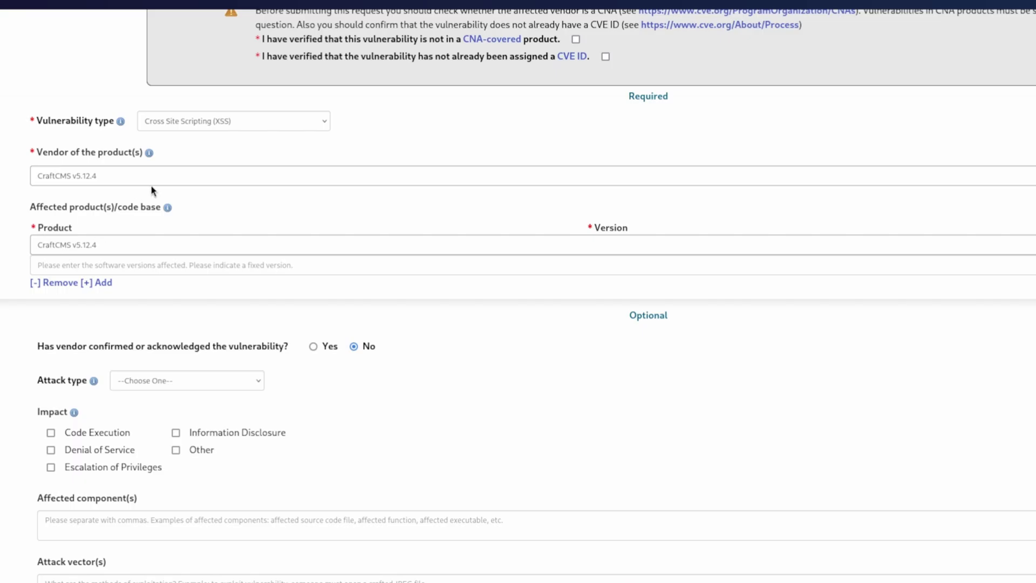
pyautogui.scroll(-1, 152, 189)
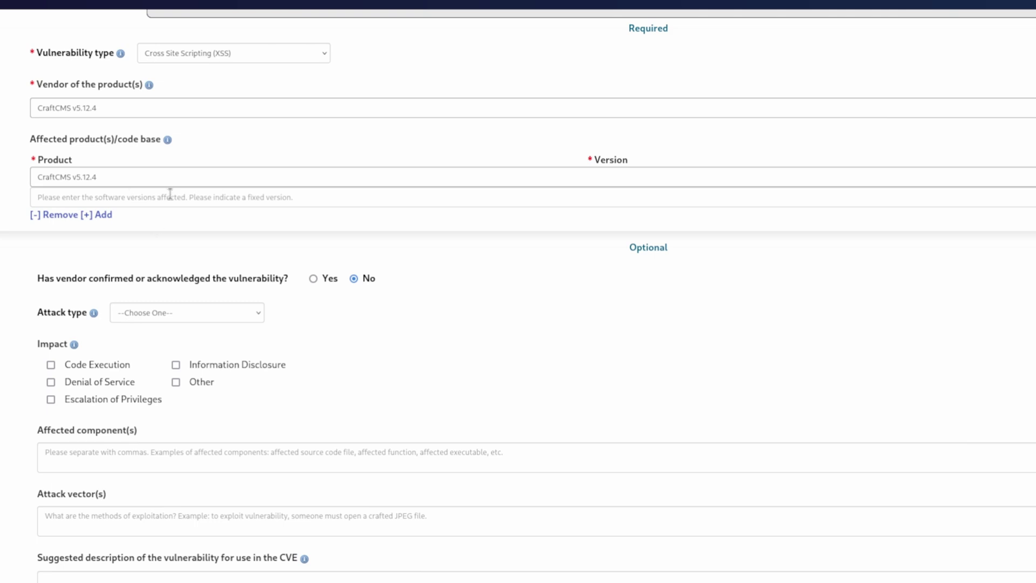
pyautogui.scroll(-2, 170, 192)
pyautogui.moveTo(38, 143); pyautogui.dragTo(265, 150)
# Mark the vulnerability as acknowledged by the vendor, leaving Attack type unchosen
pyautogui.click(268, 150)
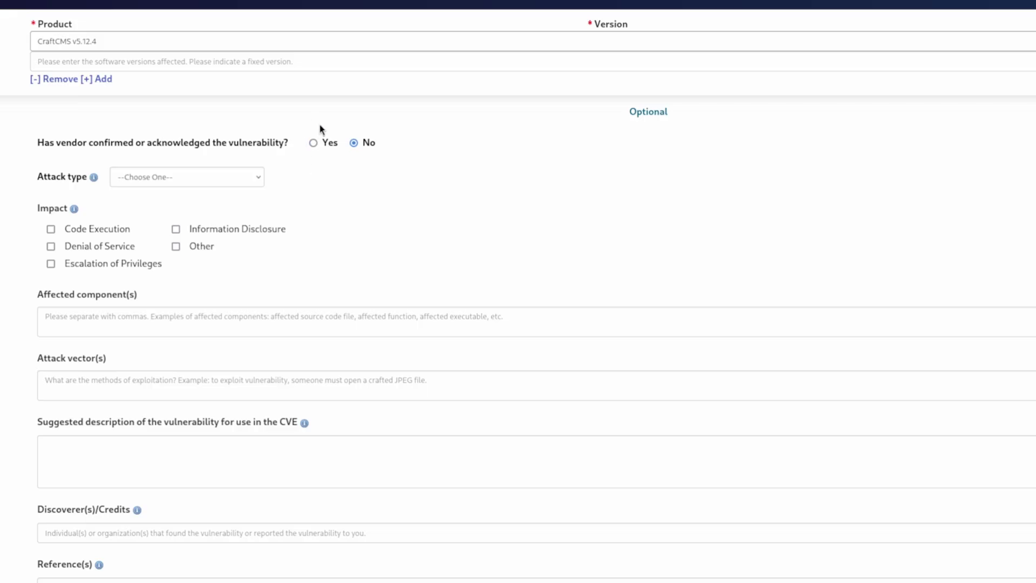
pyautogui.click(314, 143)
pyautogui.click(218, 184)
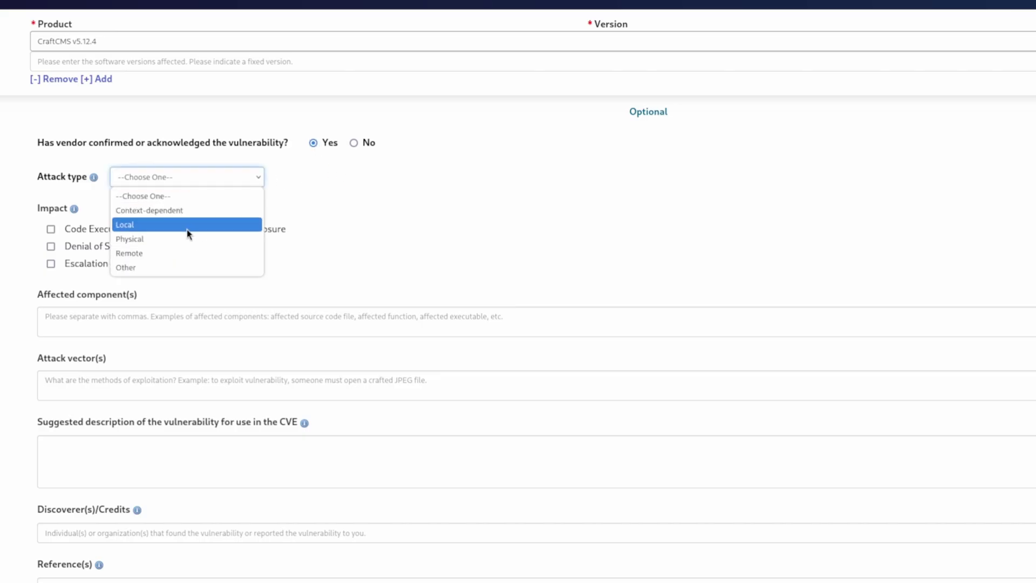
pyautogui.click(308, 222)
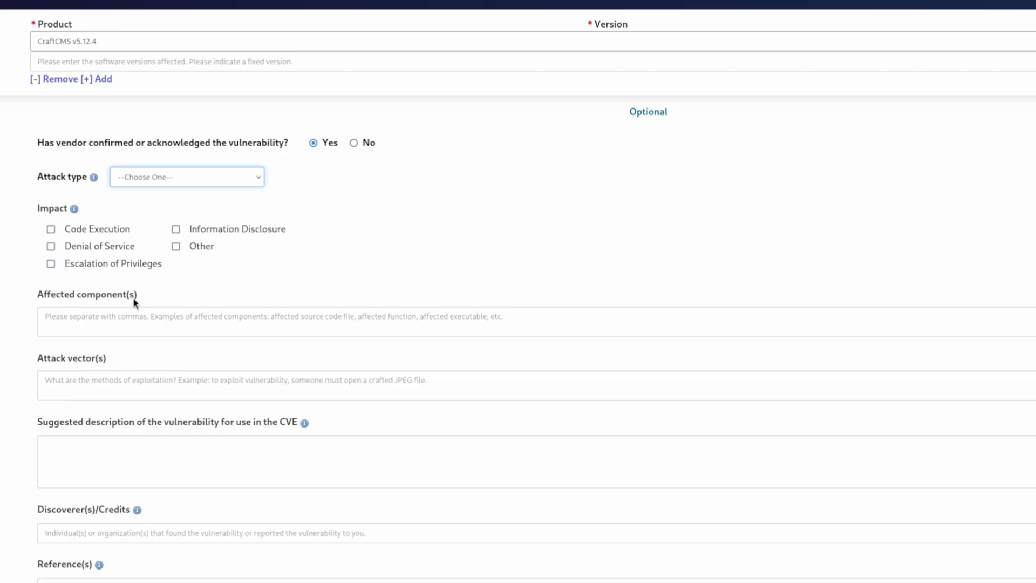
# Tick Escalation of Privileges and Other as impacts, then move to the attack vector field
pyautogui.click(97, 268)
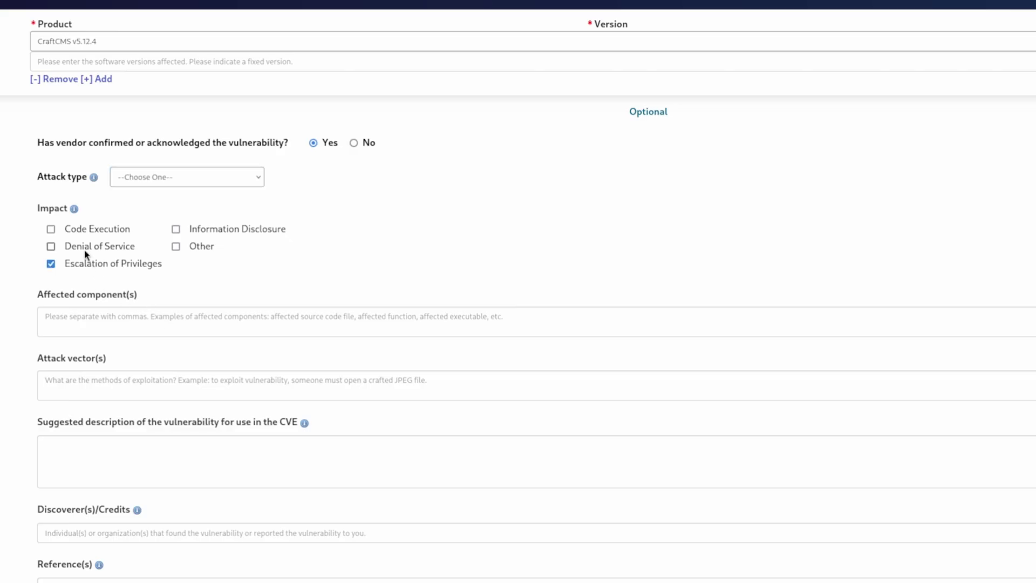
pyautogui.click(177, 246)
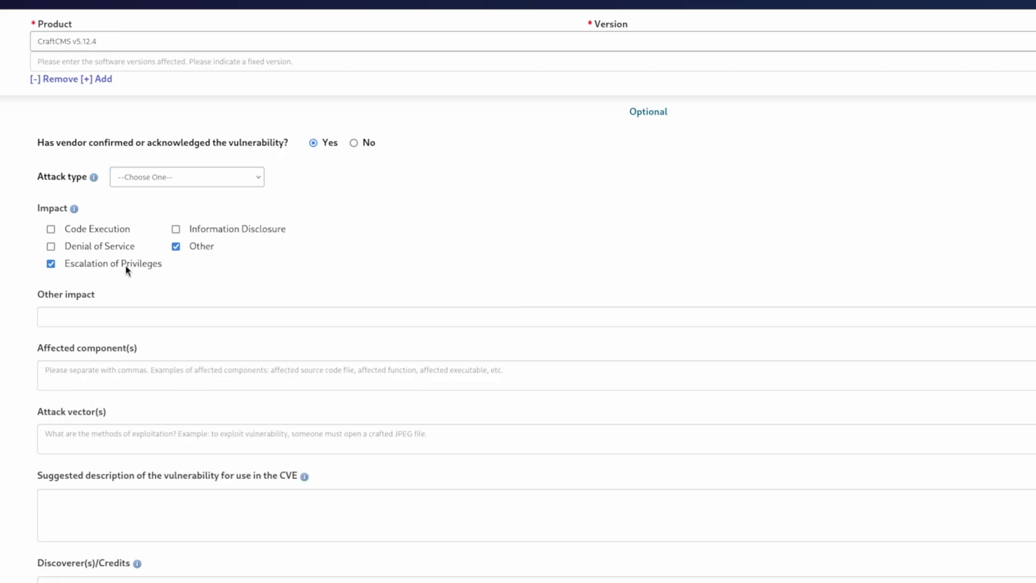
pyautogui.click(130, 317)
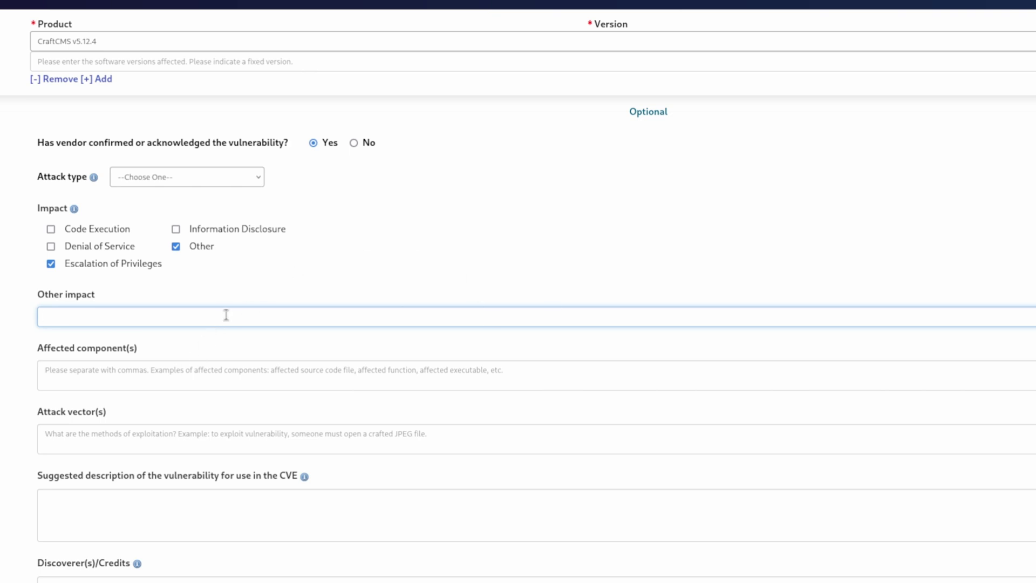
pyautogui.scroll(-4, 227, 315)
pyautogui.click(118, 155)
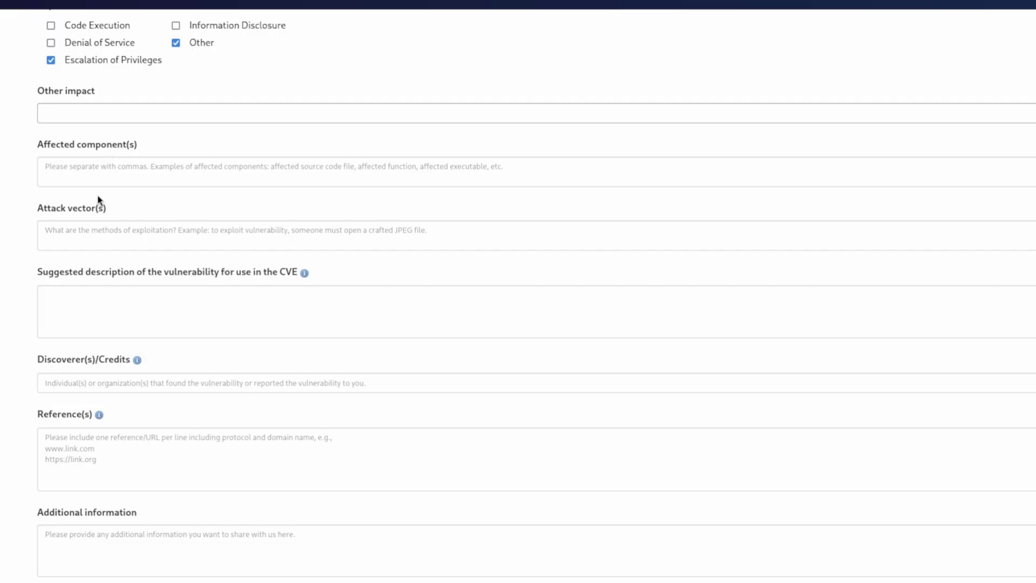
pyautogui.click(138, 234)
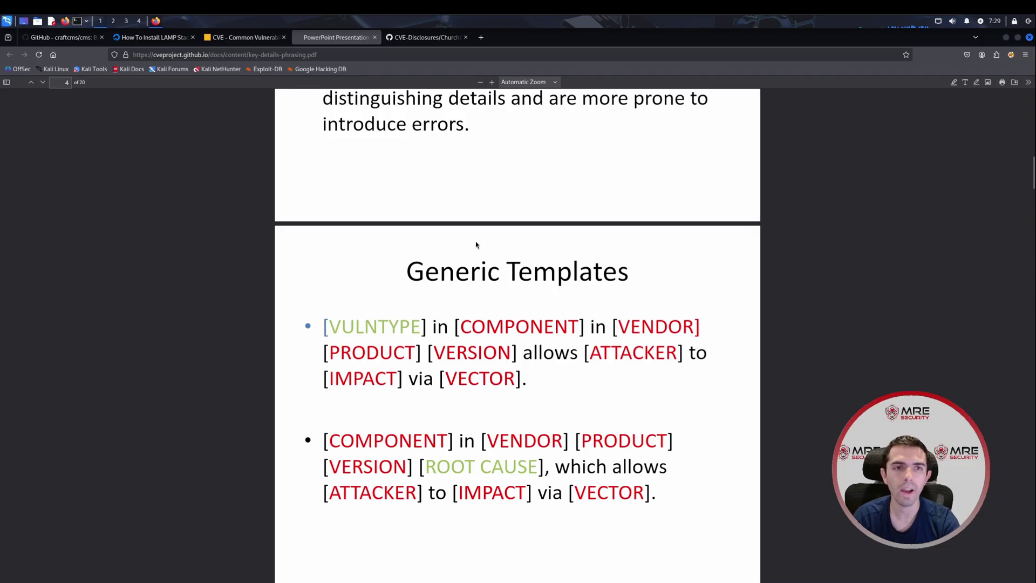
# Scroll the key-details phrasing PDF to the Attacker Types list on page 11
pyautogui.scroll(-1, 473, 232)
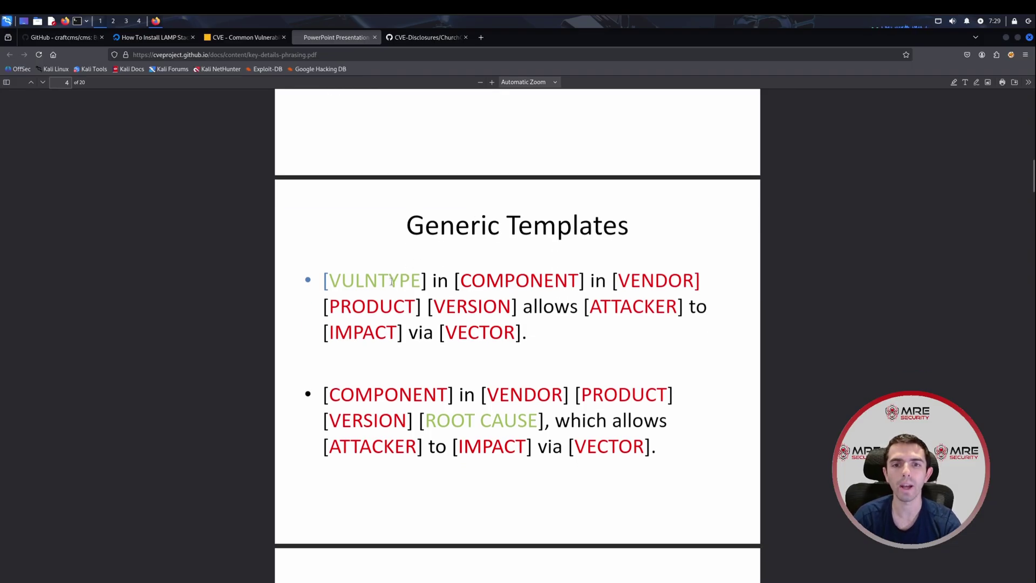
pyautogui.scroll(-3, 391, 280)
pyautogui.scroll(2, 432, 270)
pyautogui.scroll(-3, 440, 264)
pyautogui.scroll(-3, 440, 265)
pyautogui.scroll(-5, 457, 233)
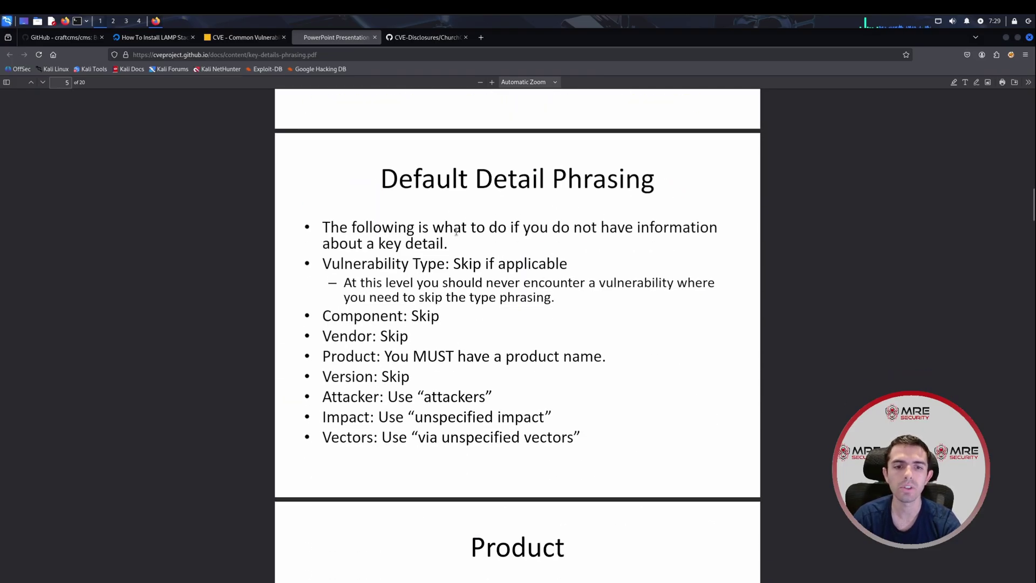
pyautogui.scroll(-3, 459, 234)
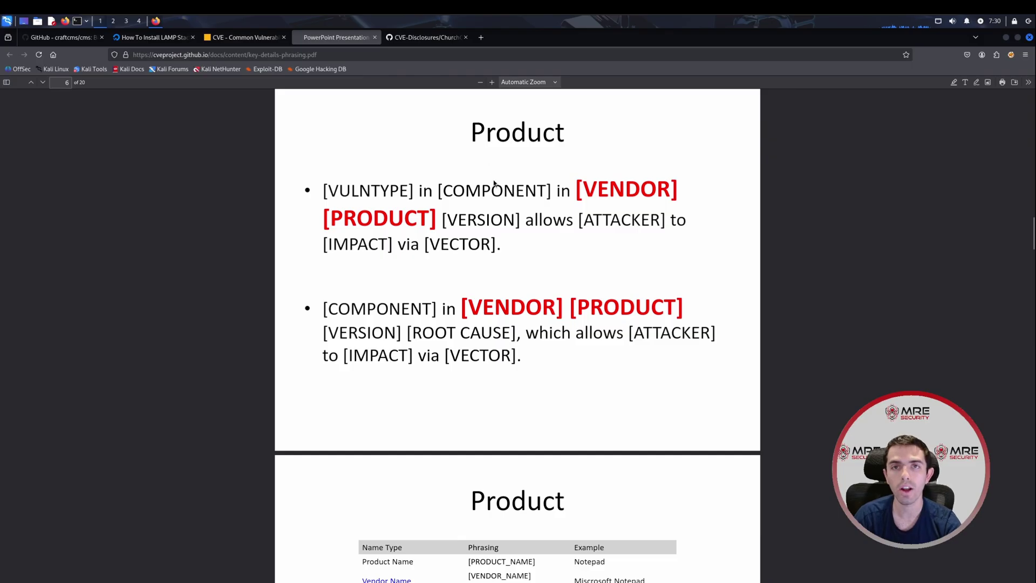
pyautogui.scroll(-15, 494, 183)
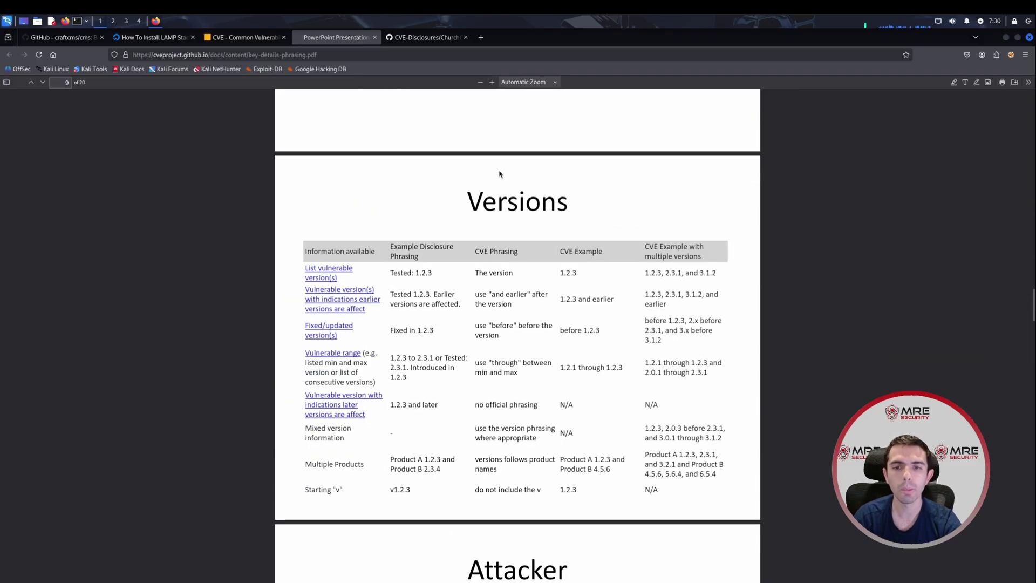
pyautogui.scroll(-5, 500, 173)
pyautogui.scroll(-8, 513, 173)
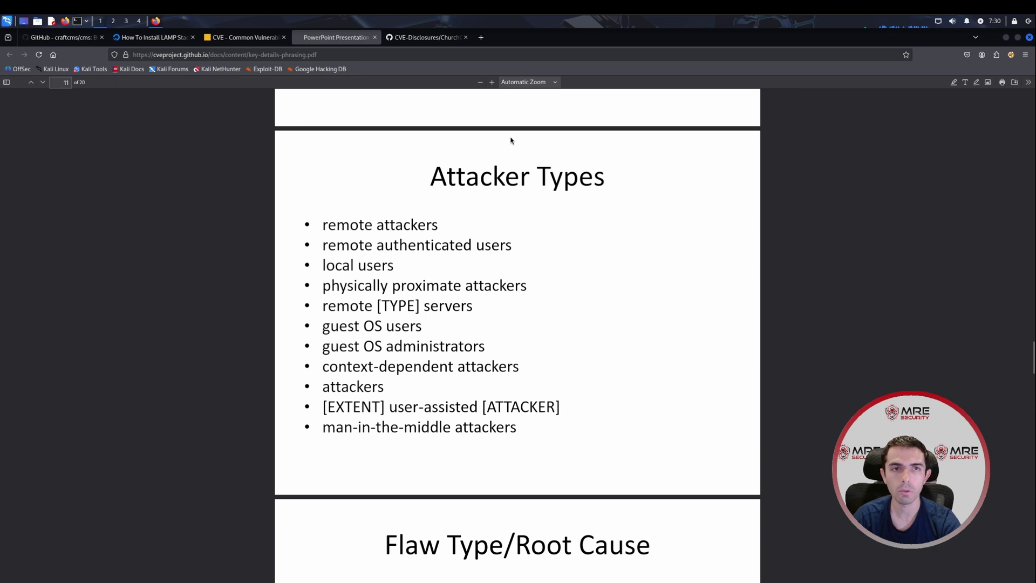
pyautogui.click(374, 37)
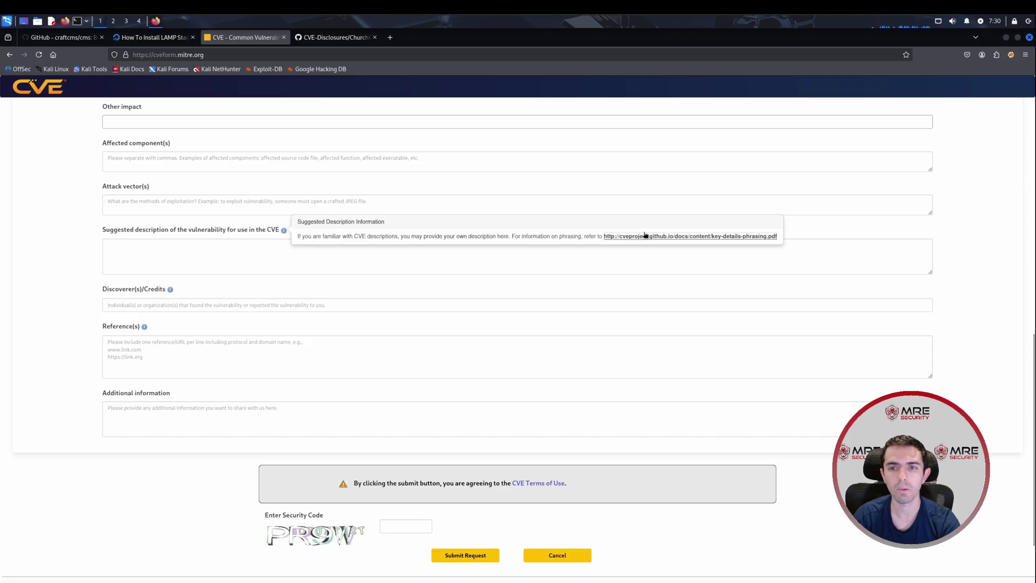
pyautogui.moveTo(139, 232); pyautogui.dragTo(206, 236)
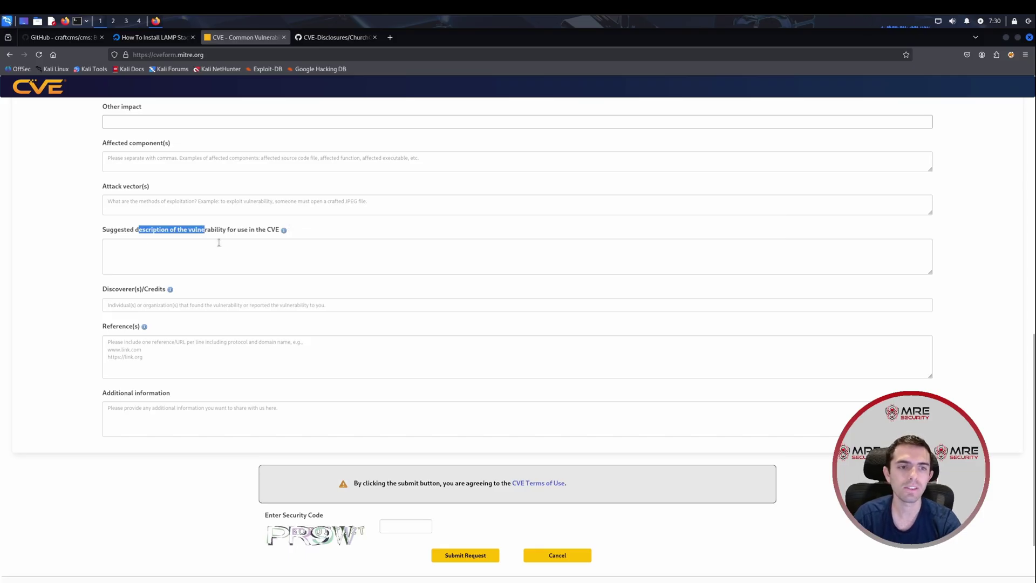
pyautogui.click(220, 253)
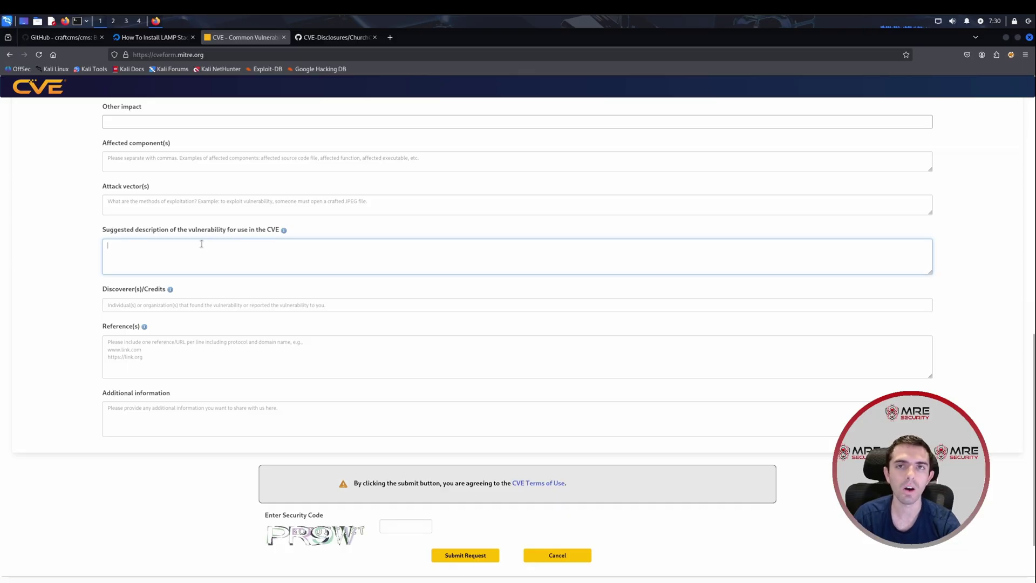
# Review the credits and references questions, then copy the craftcms/cms GitHub URL
pyautogui.moveTo(142, 289); pyautogui.dragTo(180, 290)
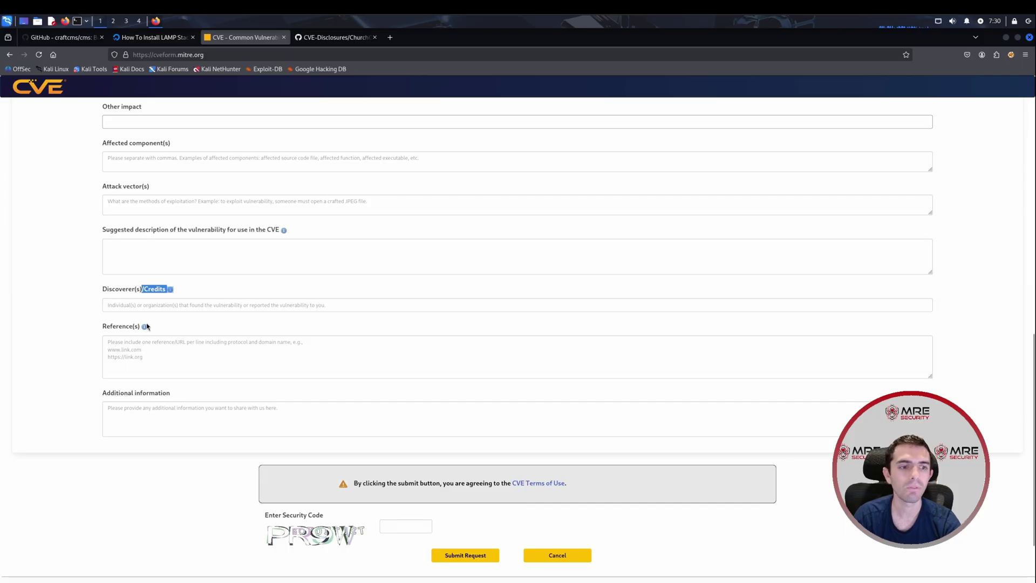
pyautogui.moveTo(113, 327); pyautogui.dragTo(220, 333)
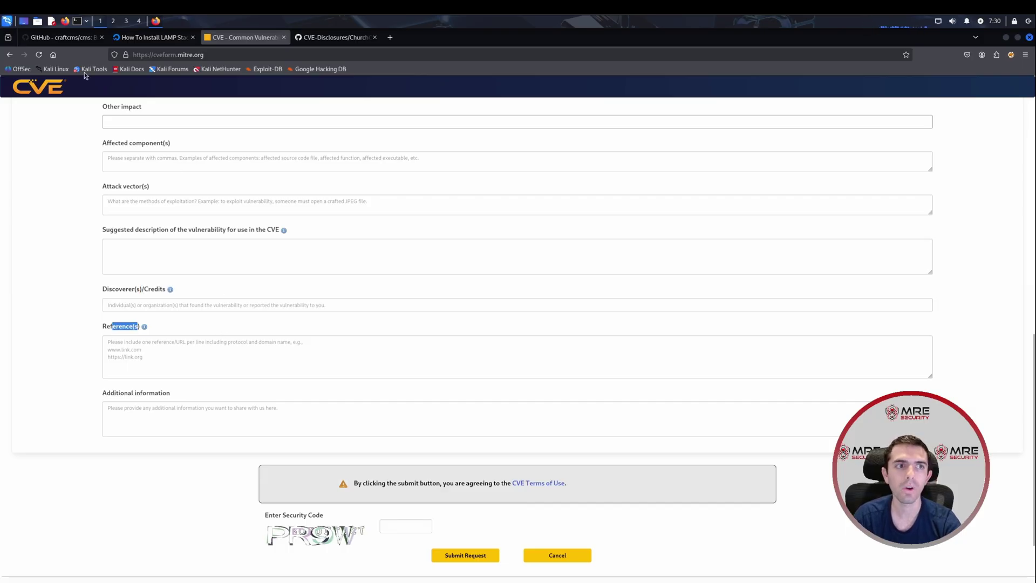
pyautogui.click(64, 36)
pyautogui.click(185, 56)
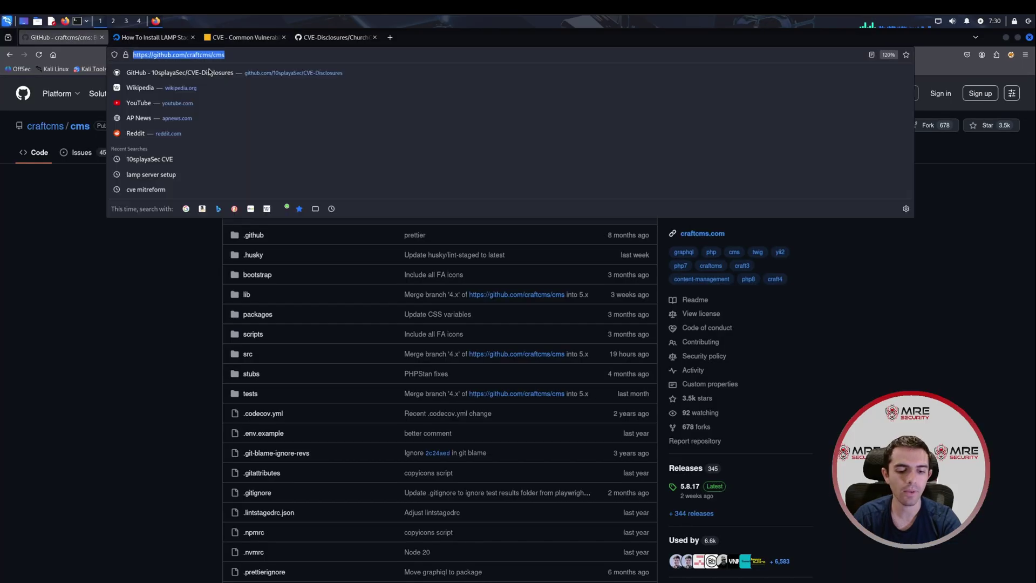
pyautogui.press('super')
pyautogui.click(242, 53)
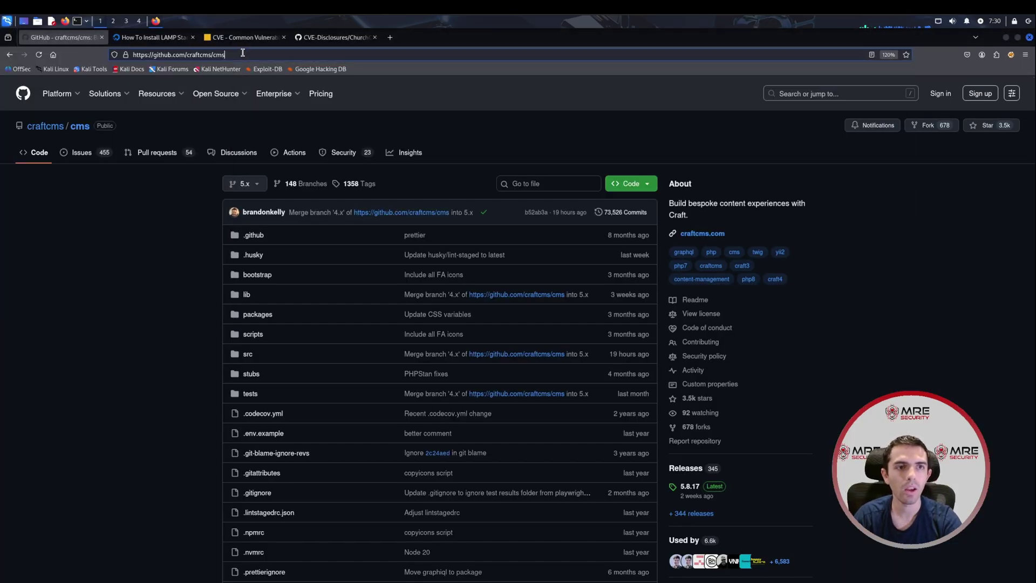
pyautogui.hotkey('ctrl', 'a')
pyautogui.hotkey('ctrl', 'c')
pyautogui.click(243, 37)
pyautogui.click(193, 366)
pyautogui.hotkey('ctrl', 'v')
pyautogui.click(225, 416)
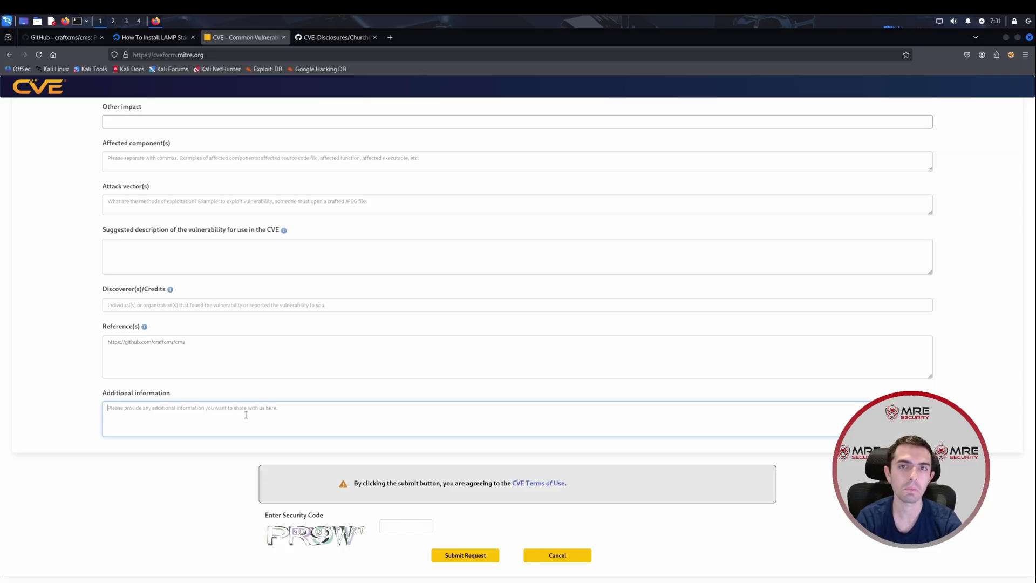
pyautogui.scroll(-3, 232, 414)
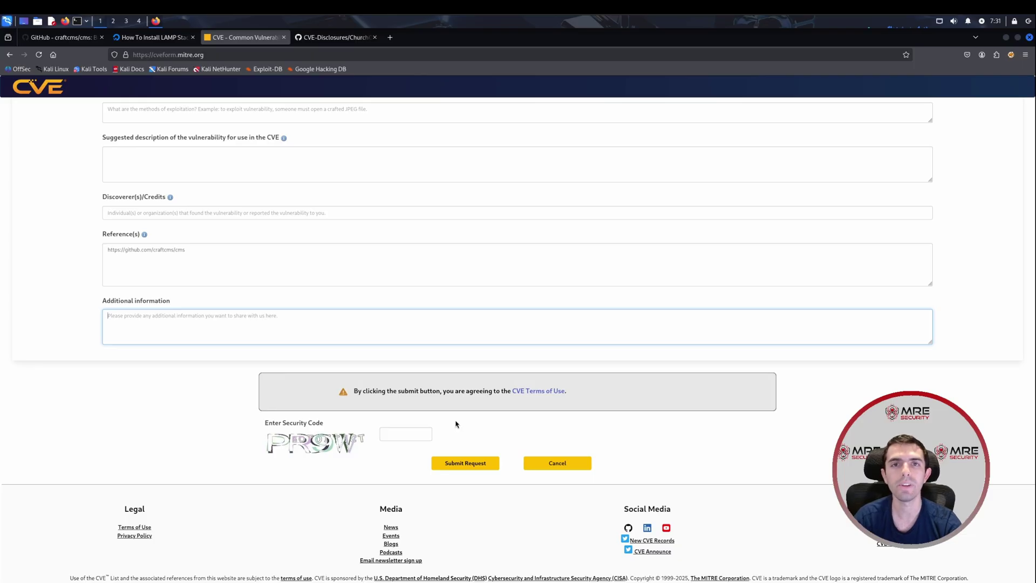
pyautogui.scroll(7, 481, 371)
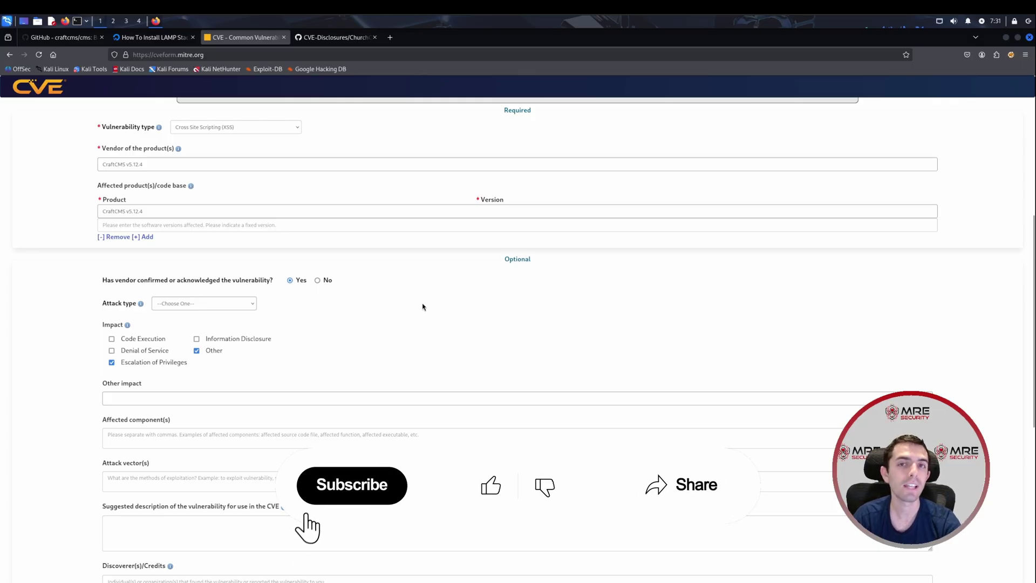
# Open the 10splayaSec/CVE-Disclosures GitHub repository and scroll its README to the Findings table
pyautogui.click(334, 37)
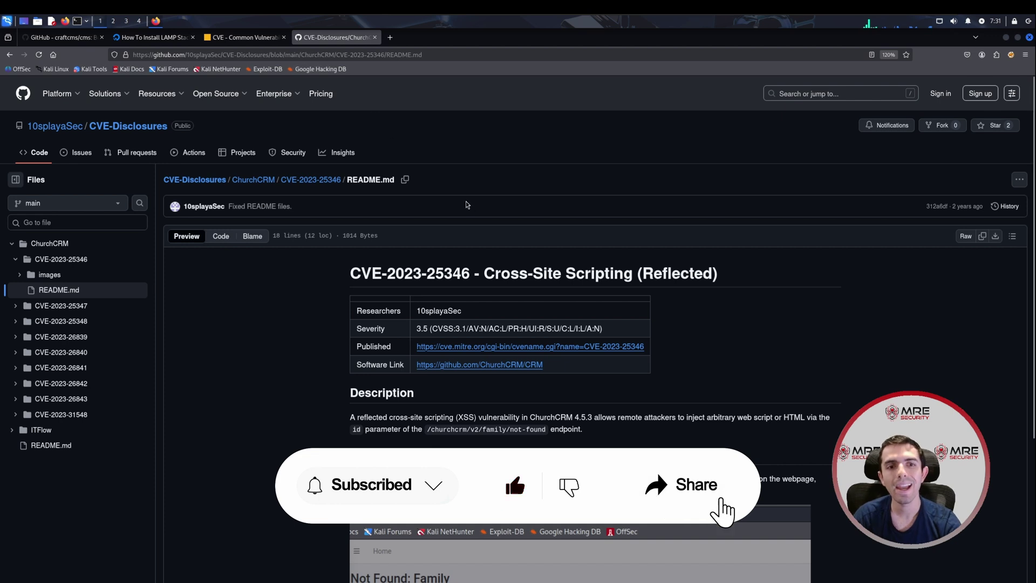
pyautogui.click(136, 127)
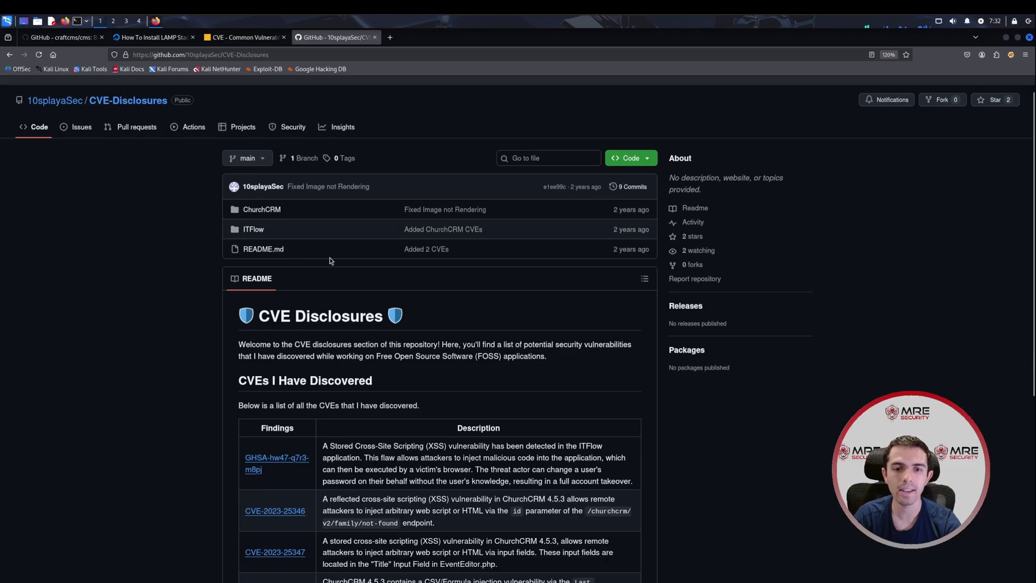
pyautogui.scroll(-3, 330, 265)
pyautogui.scroll(-6, 322, 280)
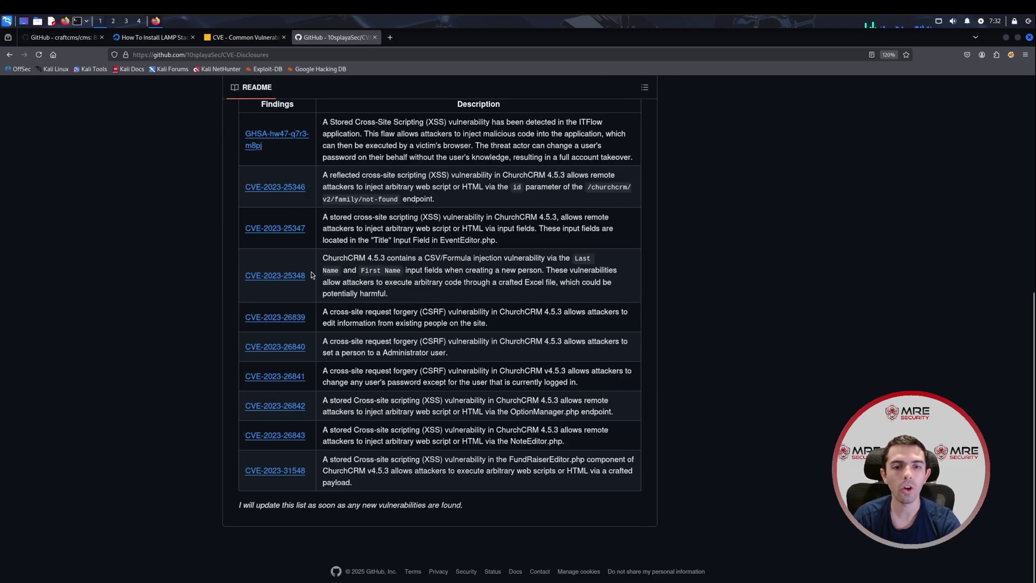
pyautogui.scroll(7, 296, 241)
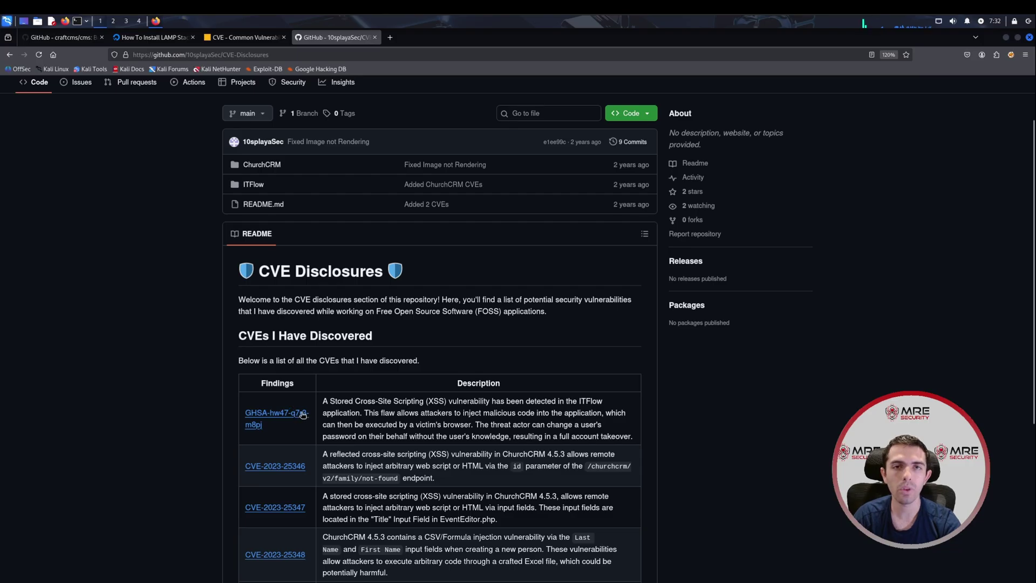
pyautogui.scroll(-2, 297, 419)
# Open the CVE-2023-25347 write-up and highlight its Description, Severity, Published and Software Link entries
pyautogui.click(296, 397)
pyautogui.scroll(-1, 379, 351)
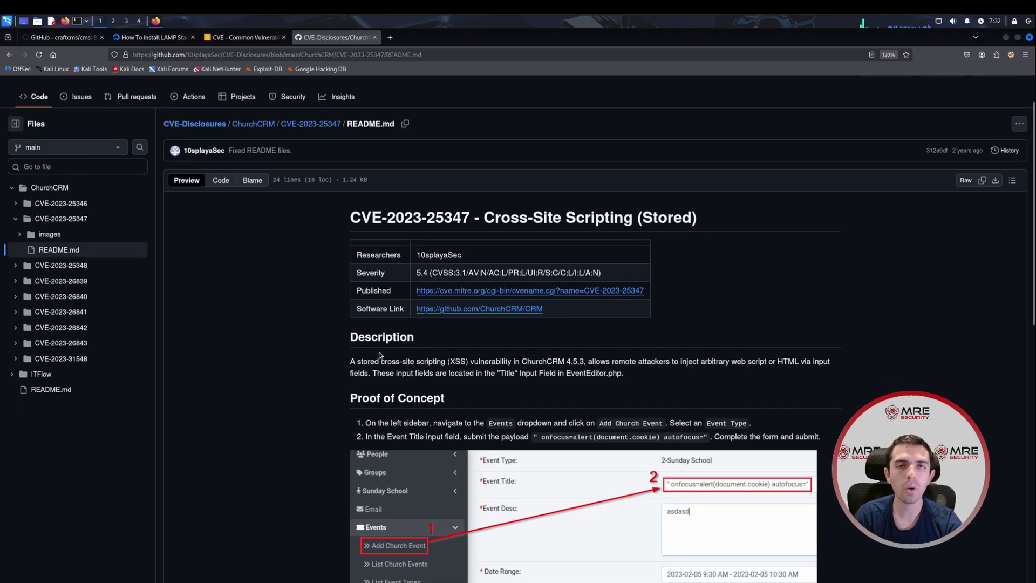
pyautogui.moveTo(624, 374); pyautogui.dragTo(363, 362)
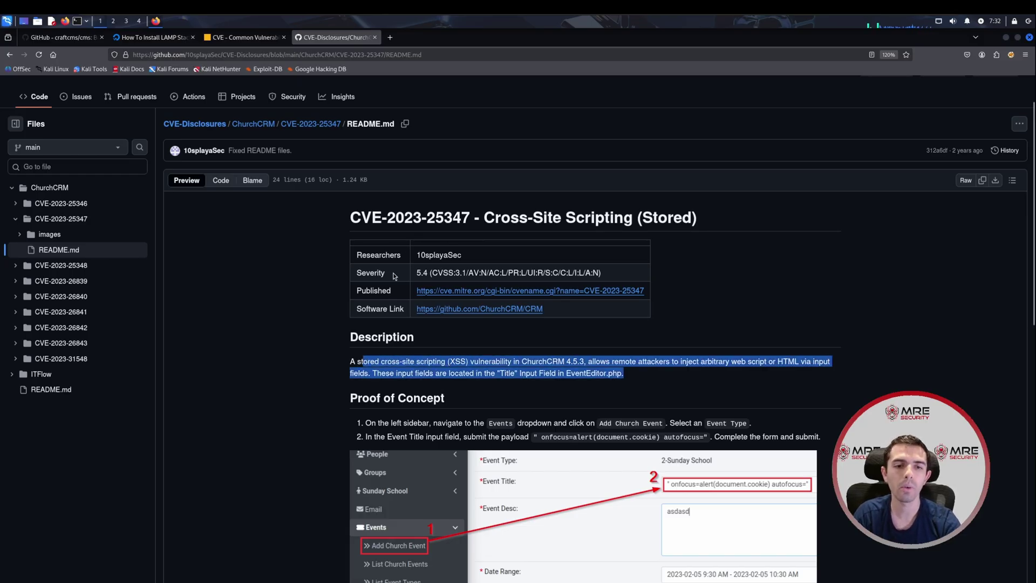
pyautogui.doubleClick(375, 272)
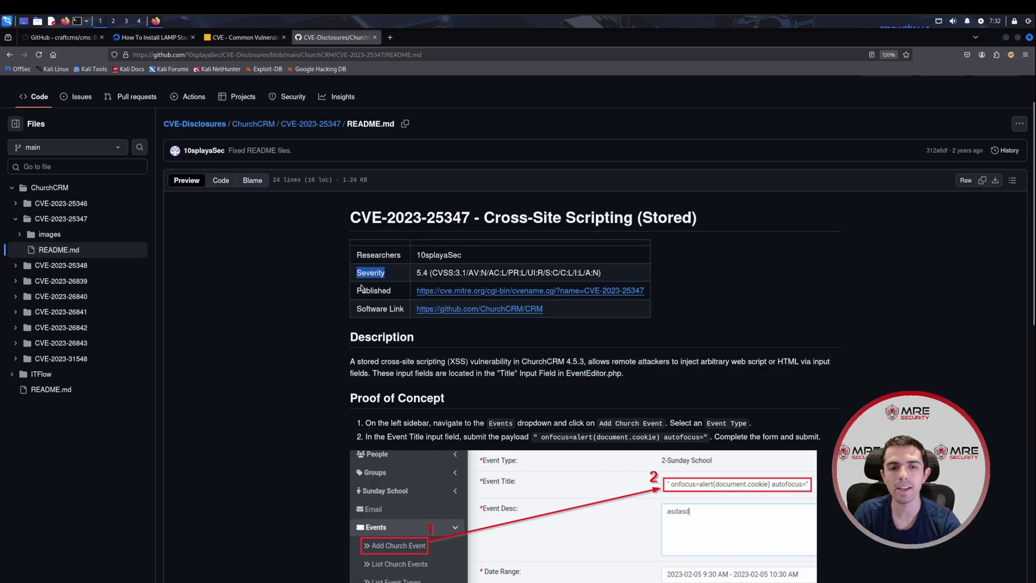
pyautogui.moveTo(357, 290); pyautogui.dragTo(394, 297)
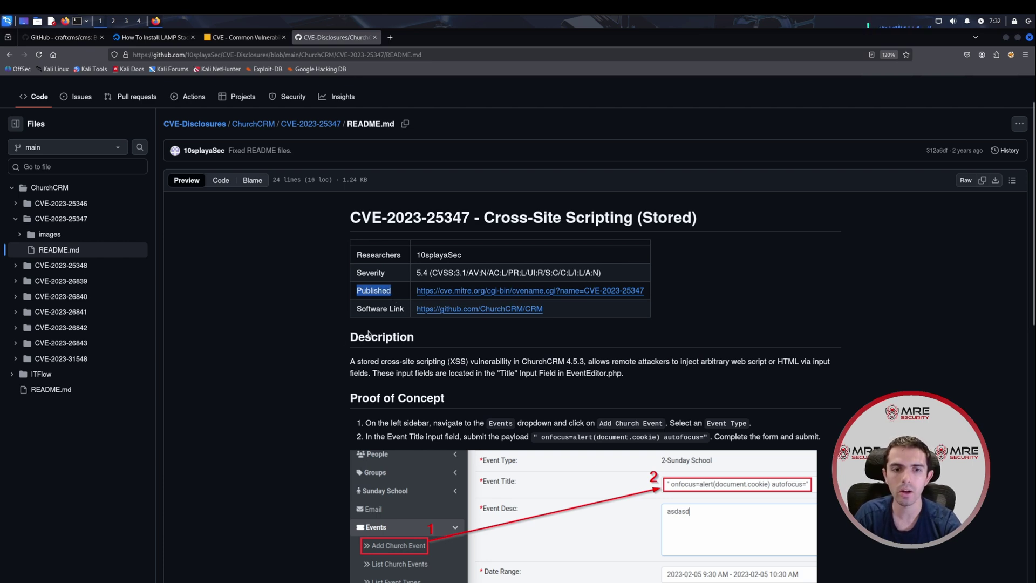
pyautogui.moveTo(358, 309); pyautogui.dragTo(393, 312)
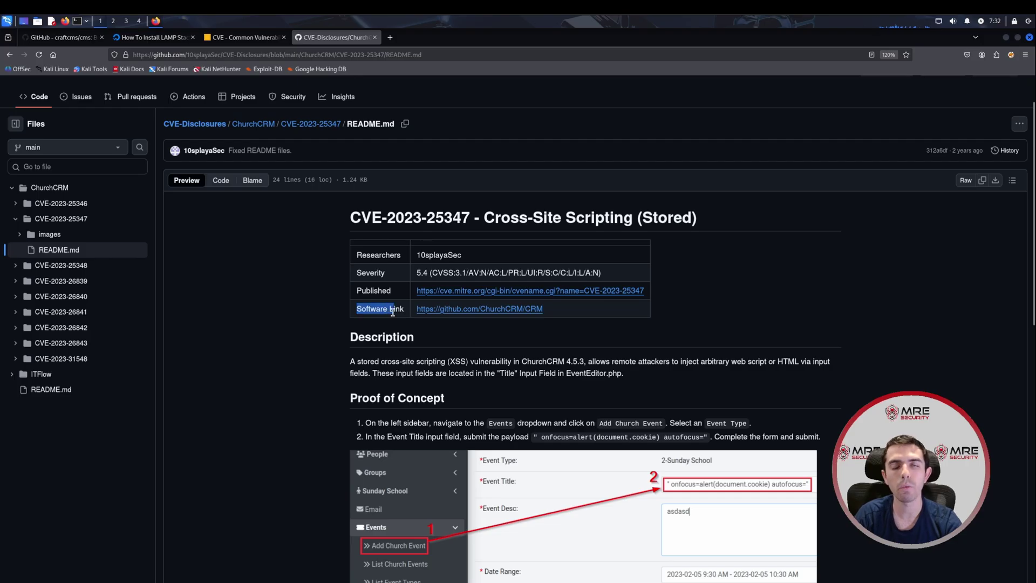
# Scroll through the CVE-2023-25347 proof of concept with the onfocus alert payload
pyautogui.scroll(-5, 399, 303)
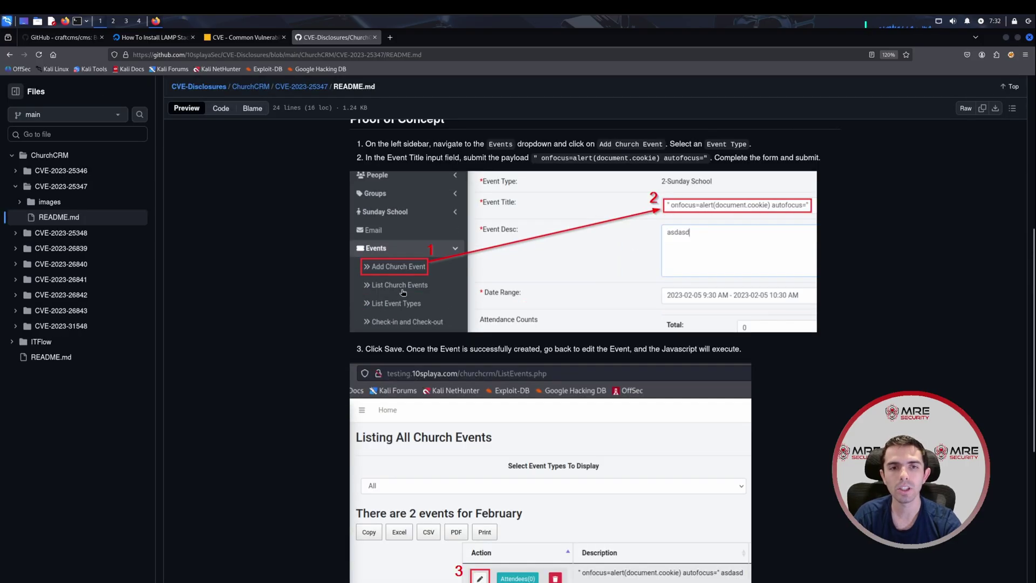
pyautogui.scroll(3, 403, 292)
pyautogui.scroll(-2, 410, 292)
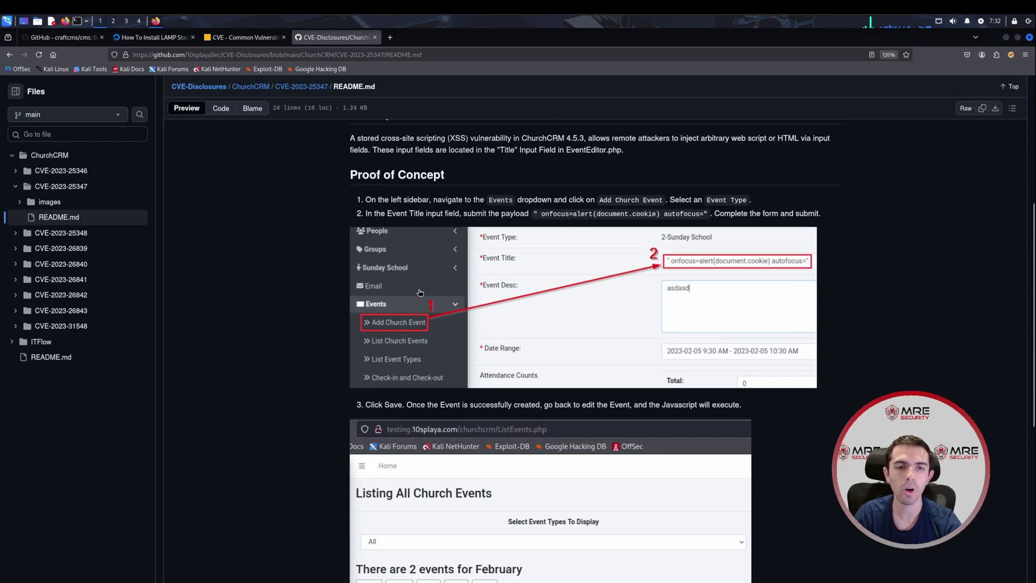
pyautogui.scroll(-6, 421, 293)
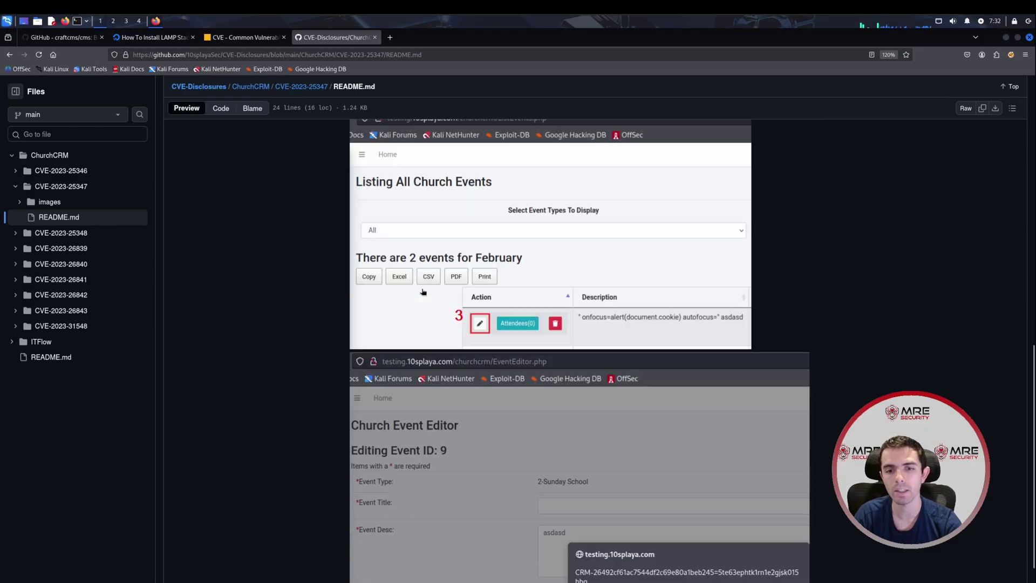
pyautogui.scroll(-2, 423, 291)
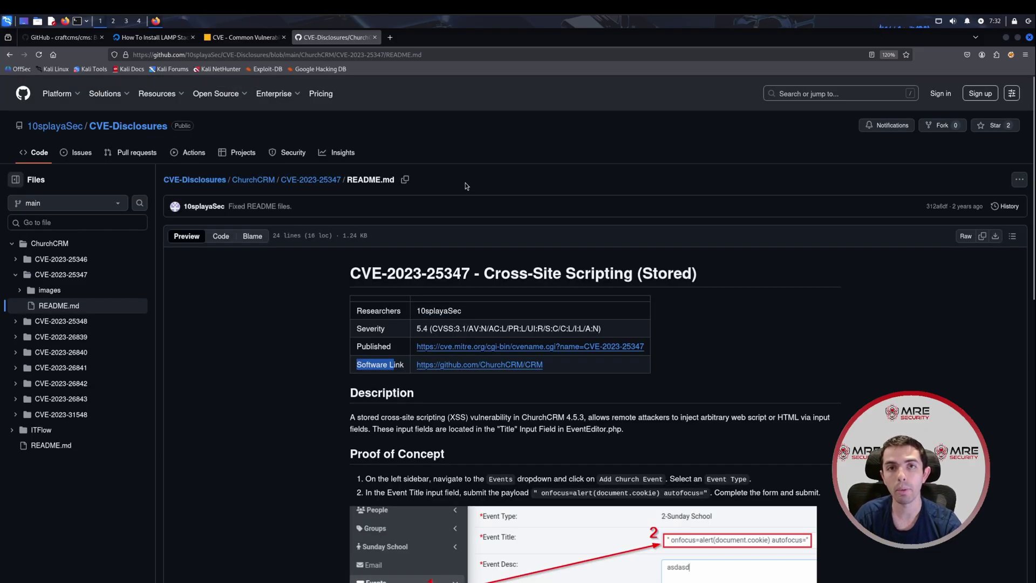
# Back on the MITRE form tab, choose 'Notify CVE about a publication' as the request type
pyautogui.click(239, 37)
pyautogui.scroll(1, 346, 165)
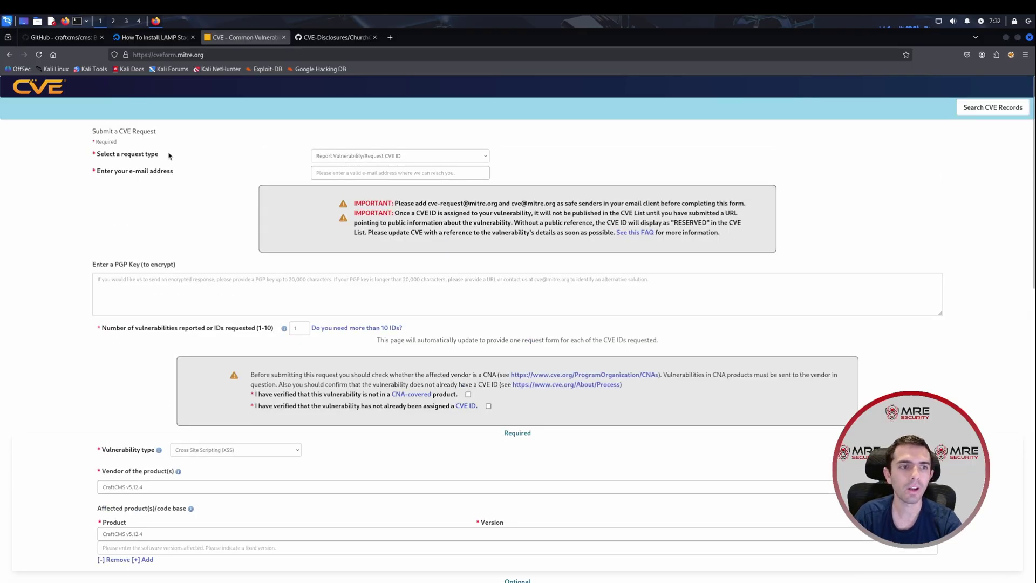
pyautogui.click(374, 159)
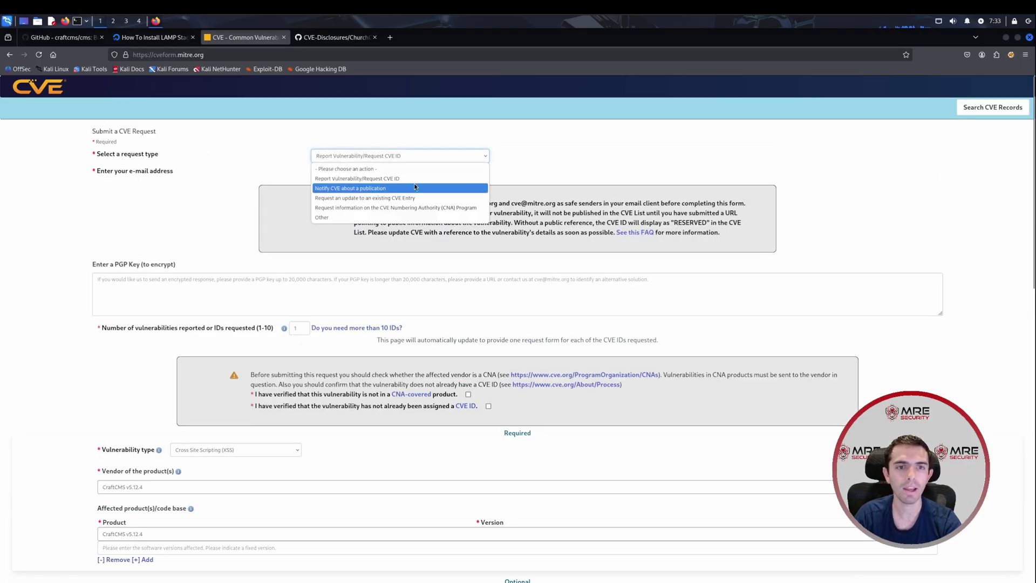
pyautogui.click(369, 189)
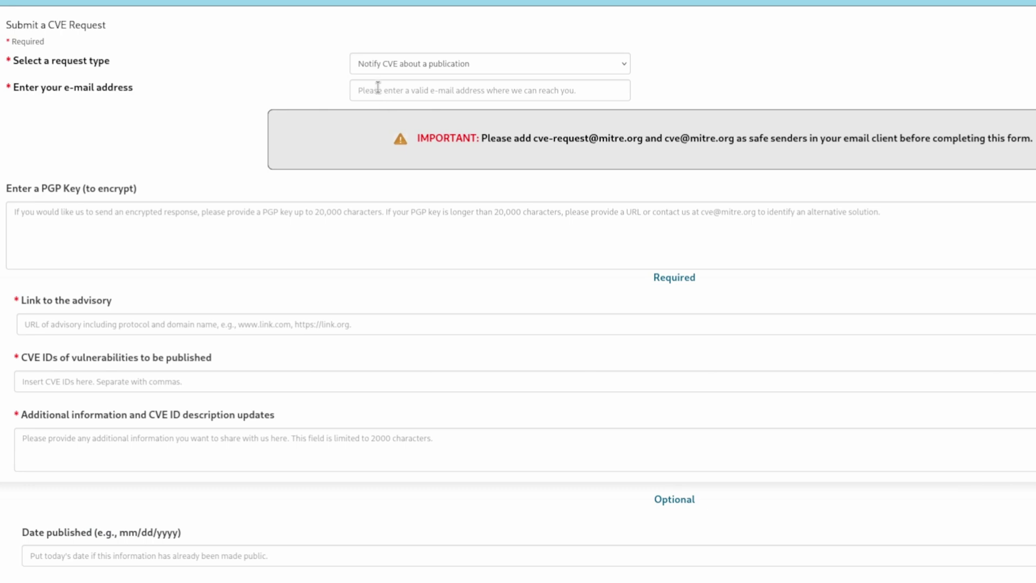
# Look over the publication notification fields and put the cursor in the CVE IDs field
pyautogui.scroll(-5, 245, 176)
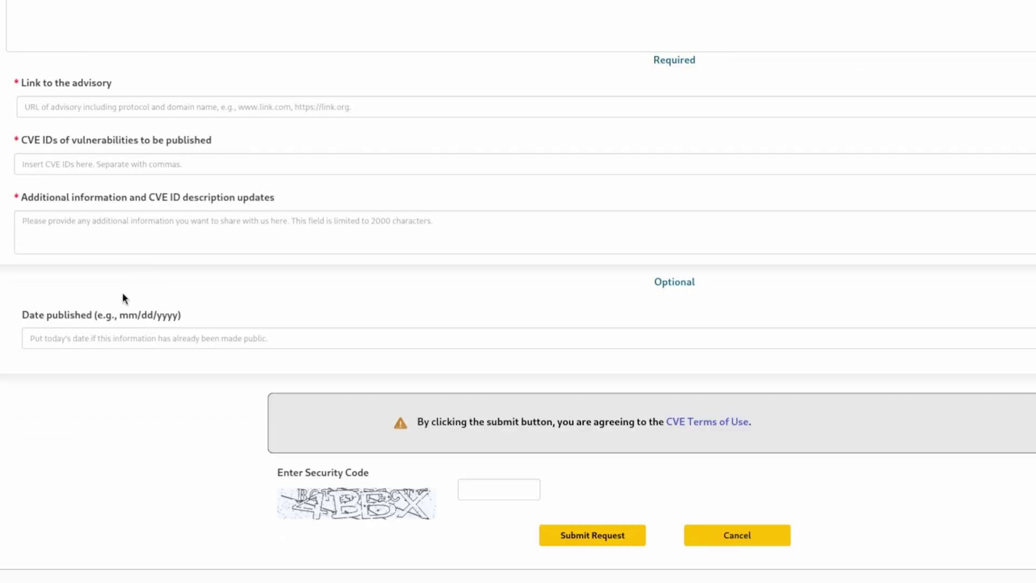
pyautogui.scroll(5, 80, 107)
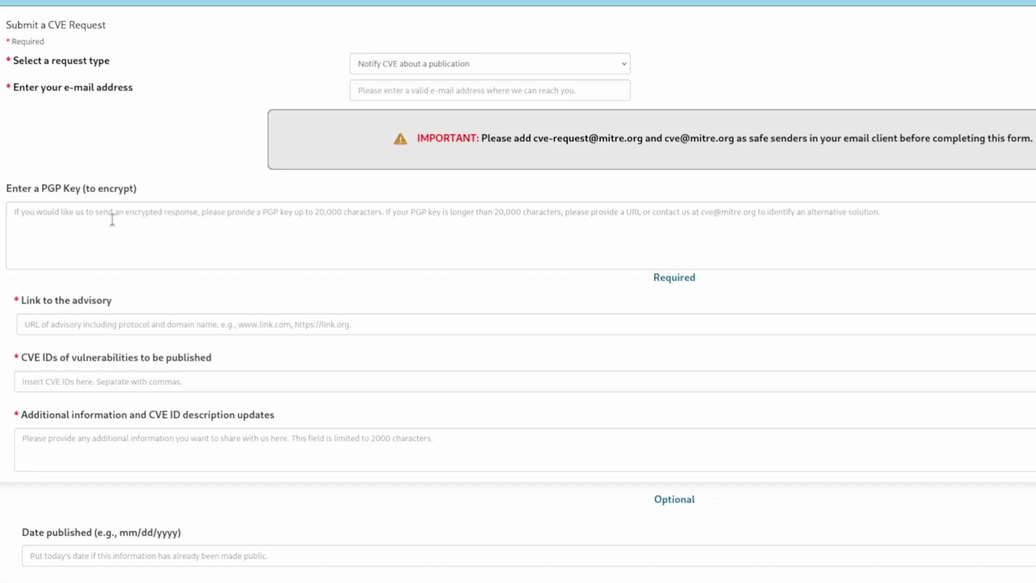
pyautogui.click(32, 377)
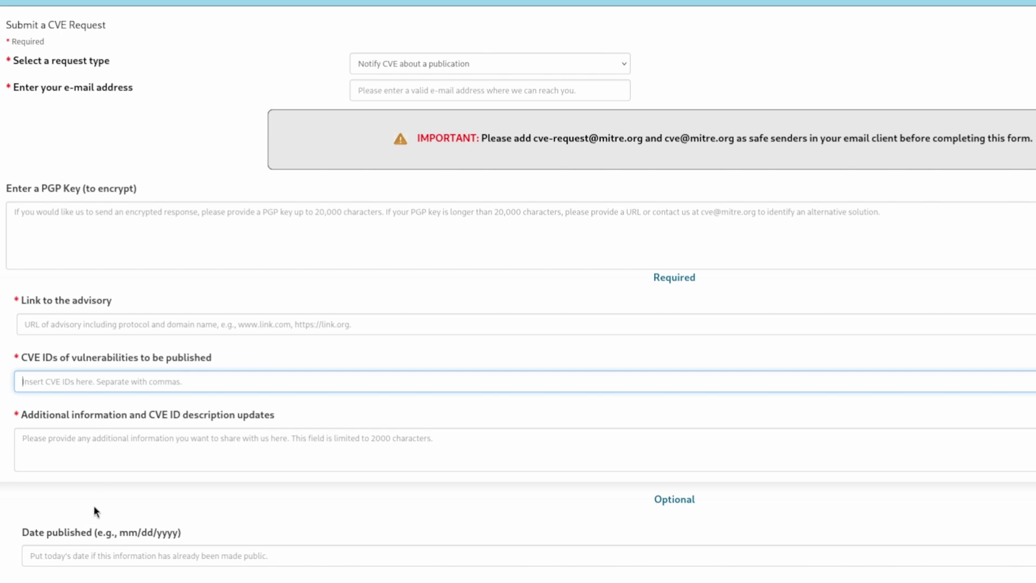
pyautogui.scroll(-1, 93, 505)
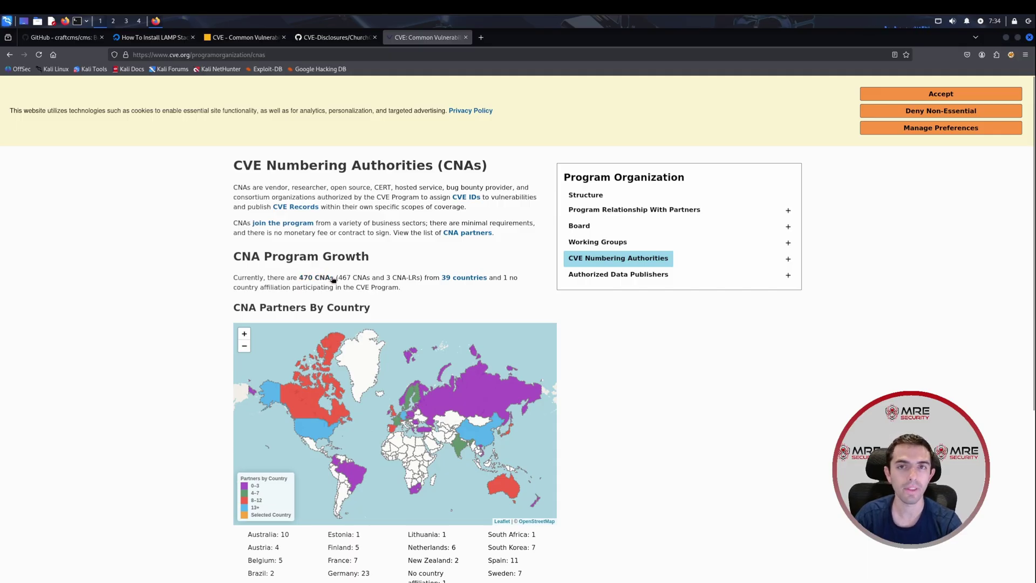
# Open the list of 470 CNA partners and highlight Adobe's 'Adobe issues only' scope
pyautogui.click(329, 276)
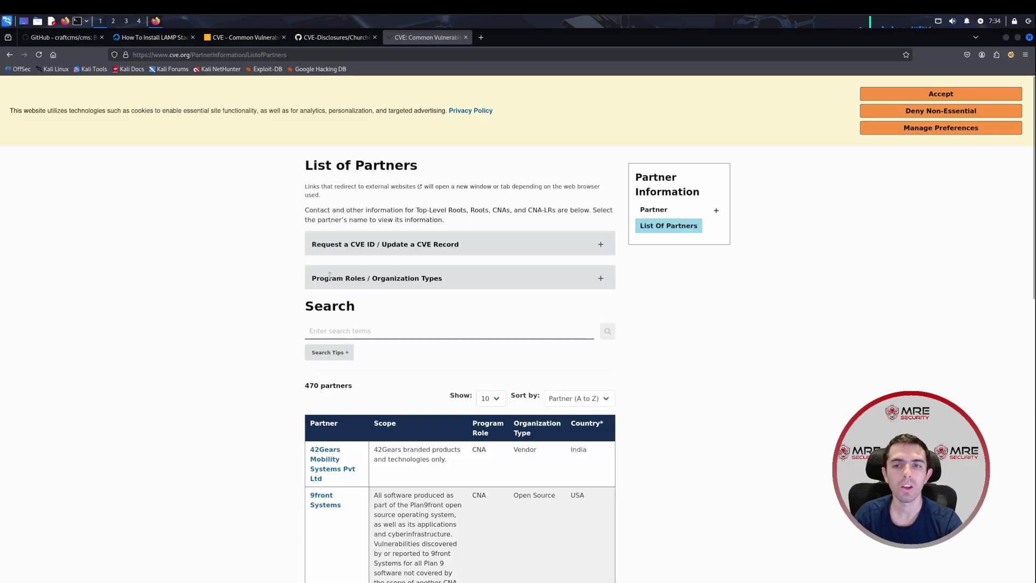
pyautogui.scroll(-5, 340, 276)
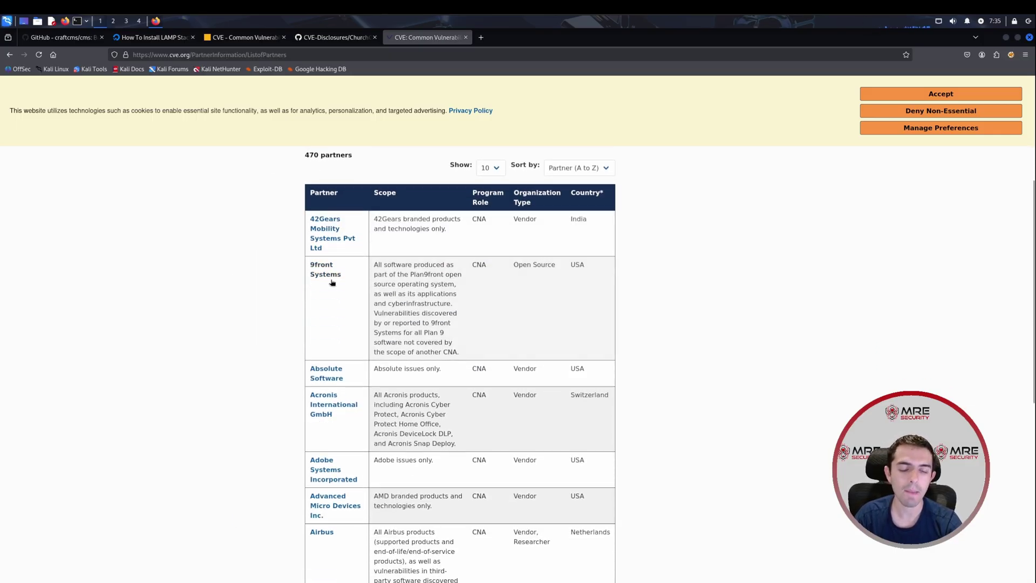
pyautogui.scroll(-3, 334, 315)
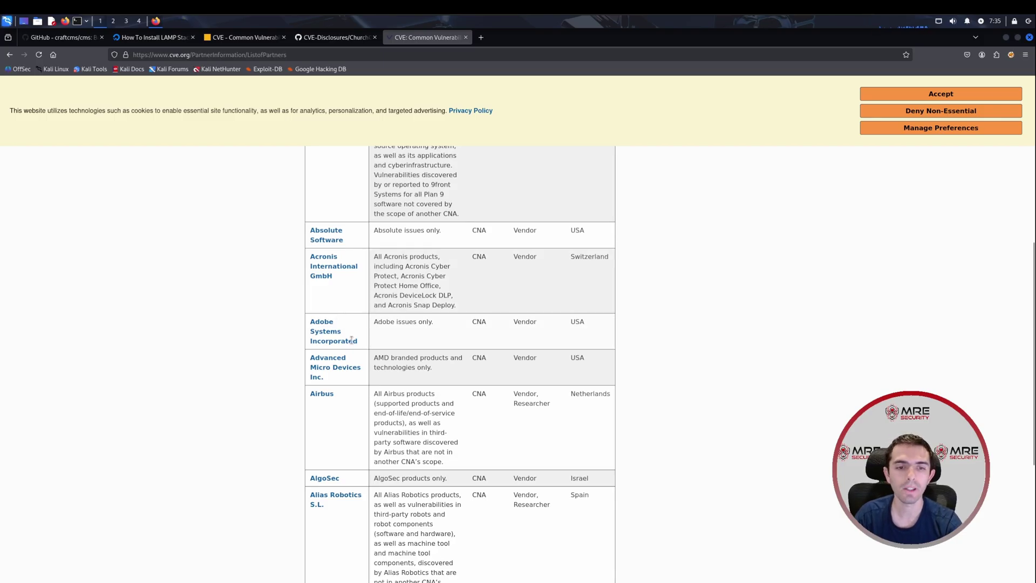
pyautogui.moveTo(357, 341); pyautogui.dragTo(313, 323)
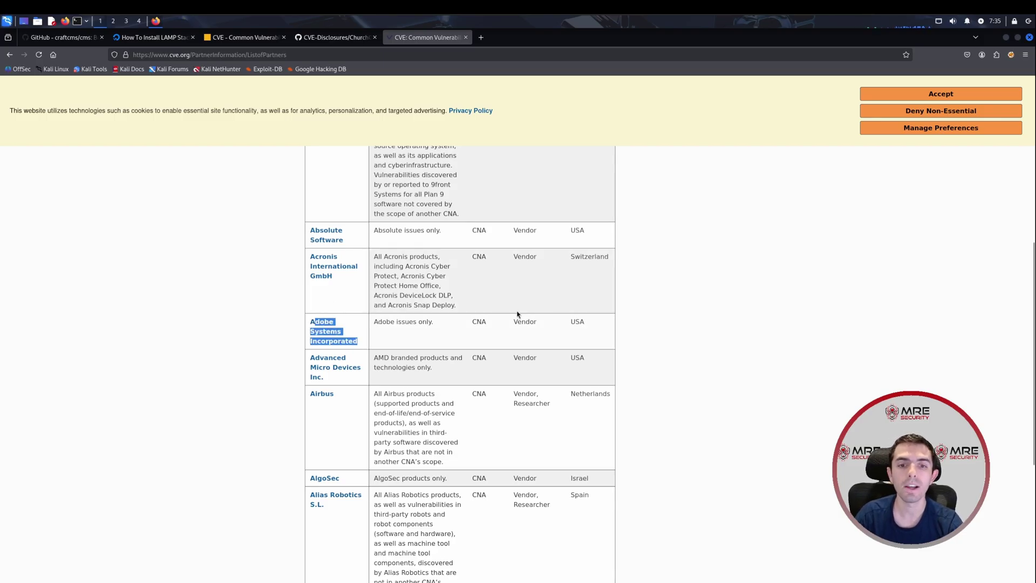
pyautogui.moveTo(374, 323); pyautogui.dragTo(458, 331)
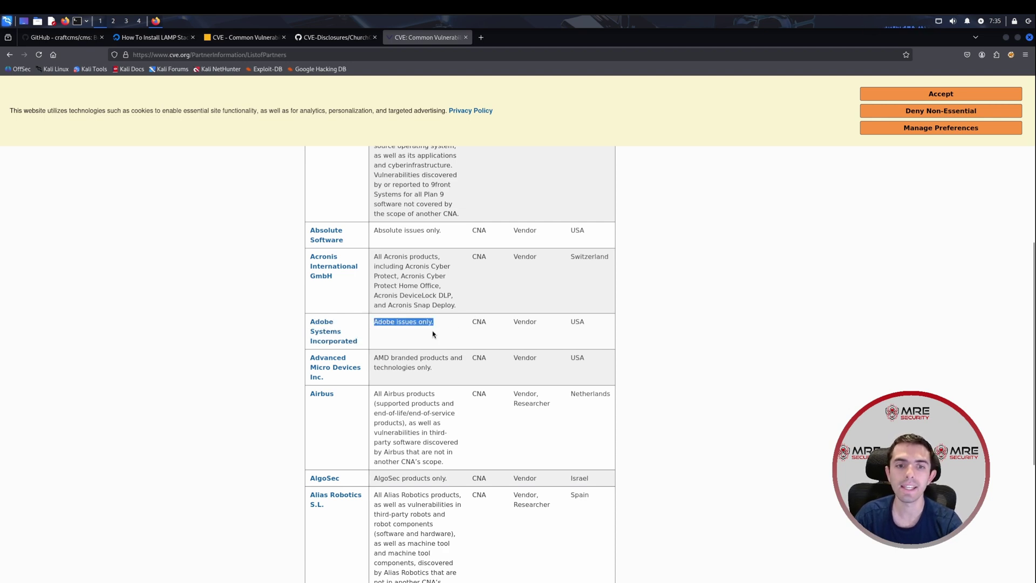
pyautogui.click(380, 331)
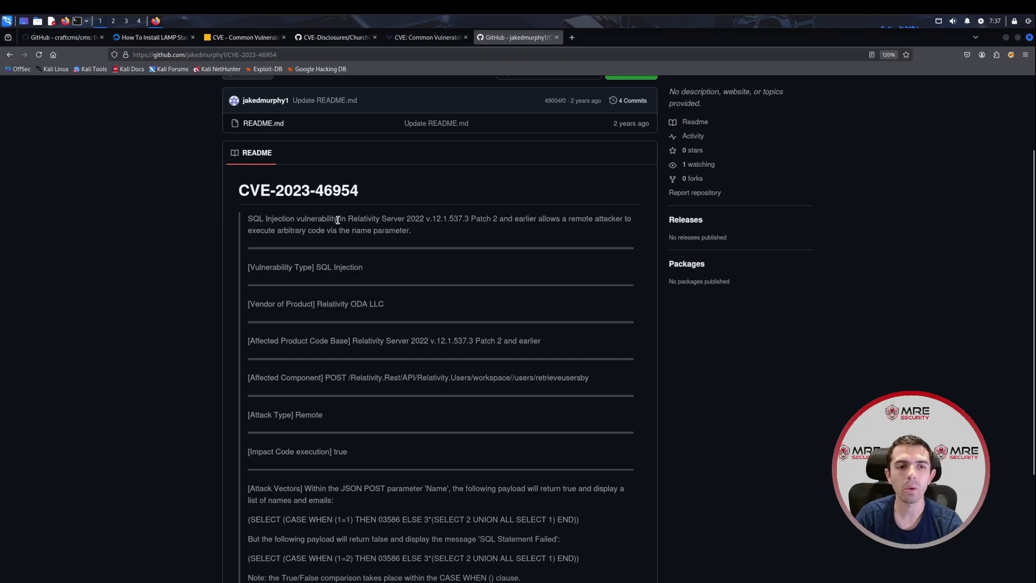
# Scroll the CVE-2023-46954 README down to its Reference and Discoverer lines
pyautogui.scroll(-5, 320, 220)
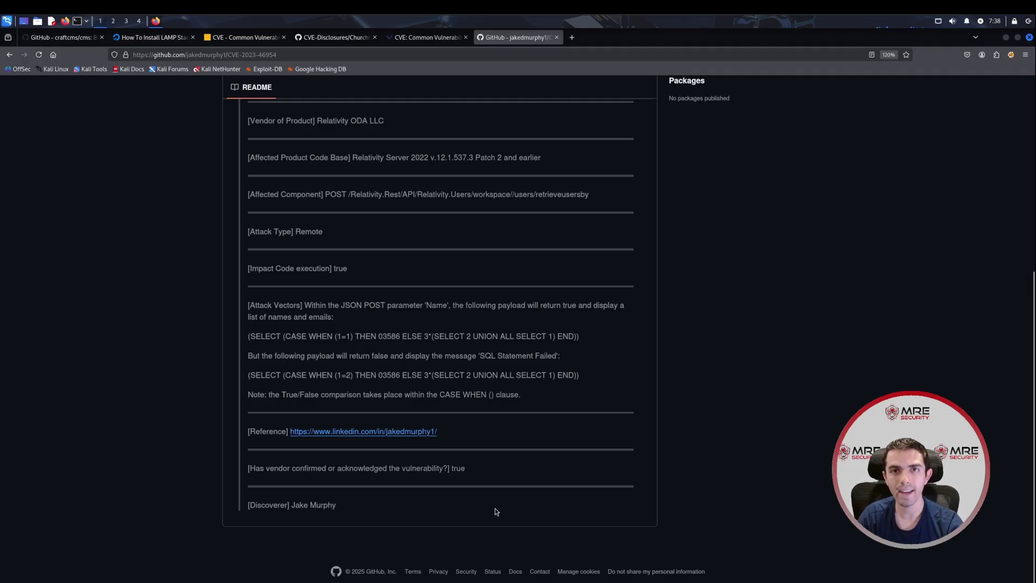
# Switch back to the cveform.mitre.org tab with Alt+3
pyautogui.hotkey('alt', '3')
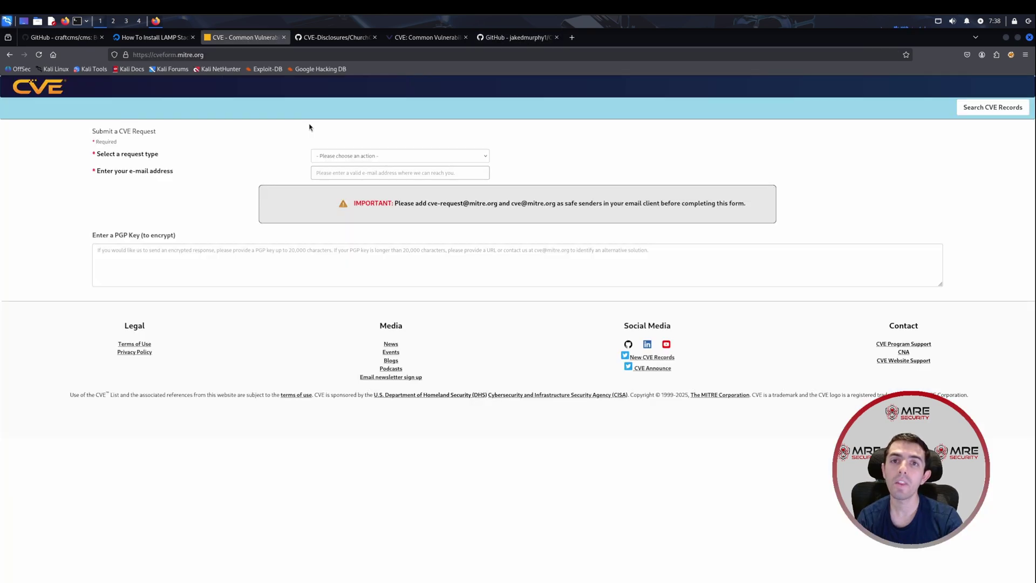